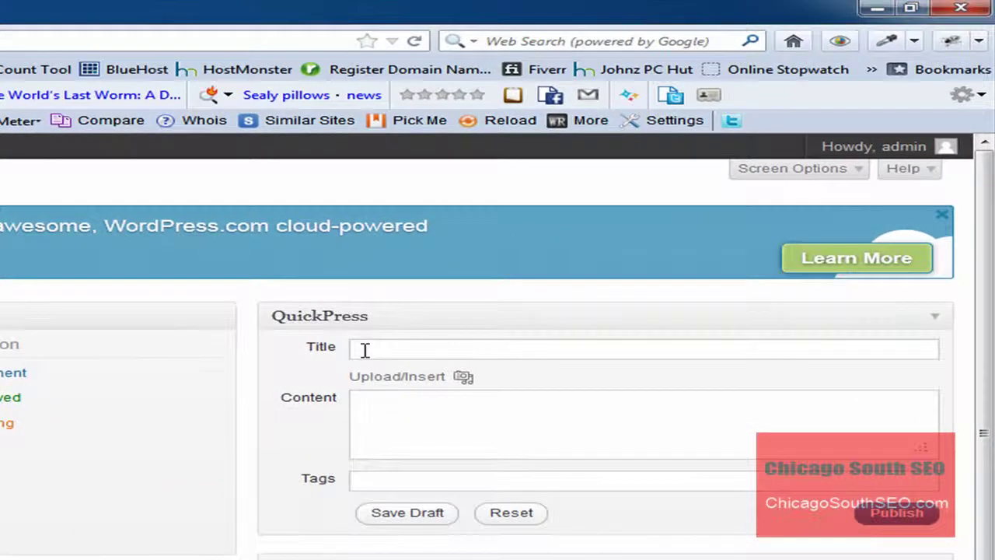
# Fill QuickPress with title 'My Blog Post Title', content 'My content' and tag 'my tag'
pyautogui.click(369, 349)
pyautogui.write('My Blog Post Title')
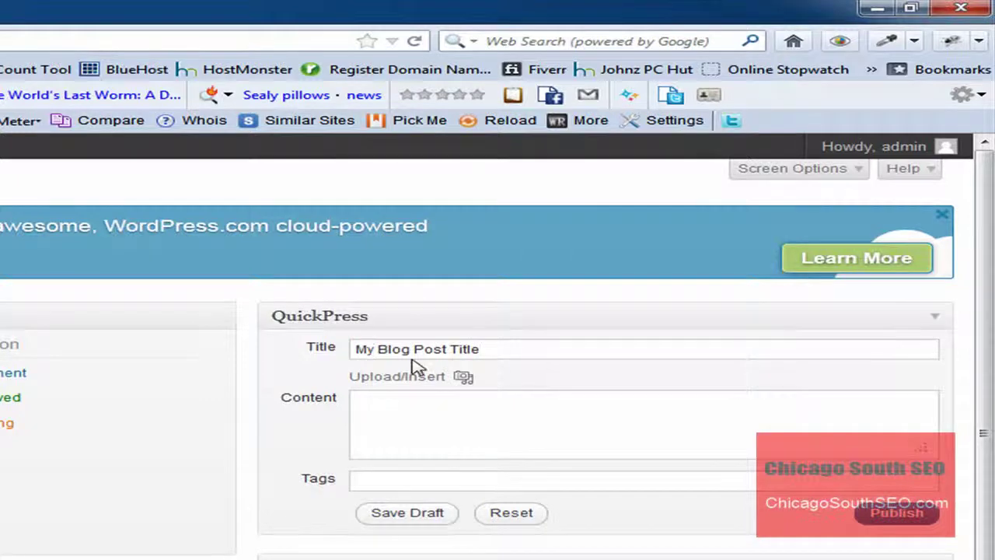
pyautogui.click(423, 423)
pyautogui.write('My conten')
pyautogui.click(405, 479)
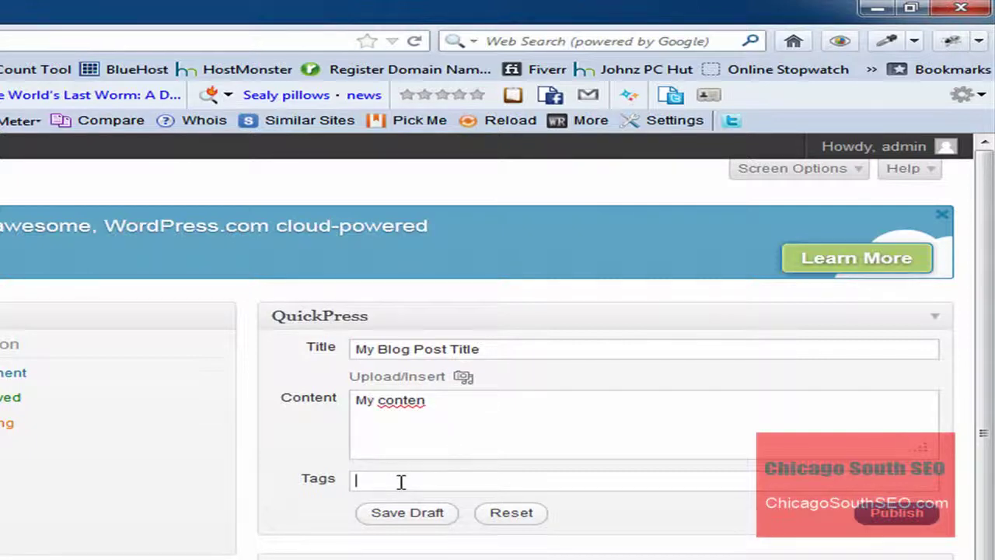
pyautogui.write('my tag')
pyautogui.write('t')
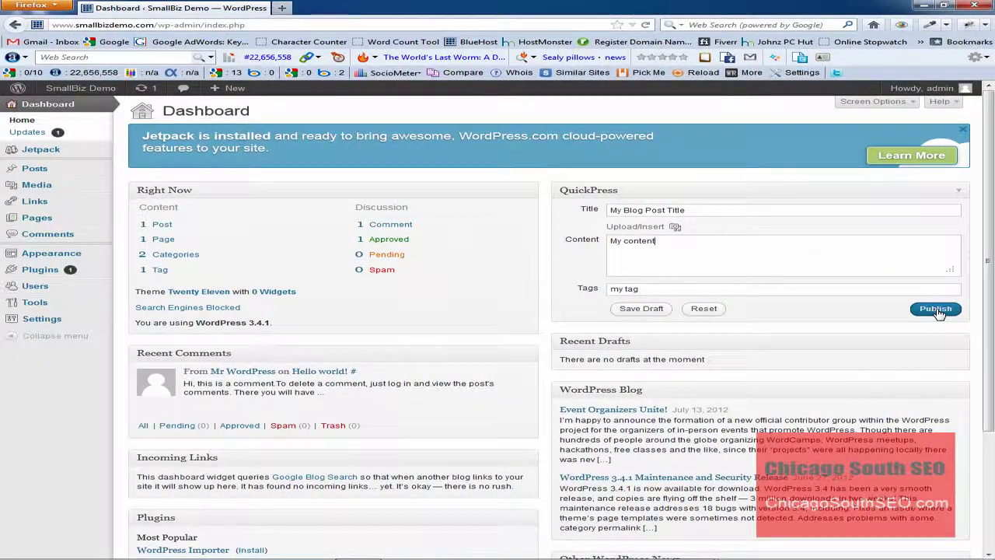
pyautogui.click(937, 309)
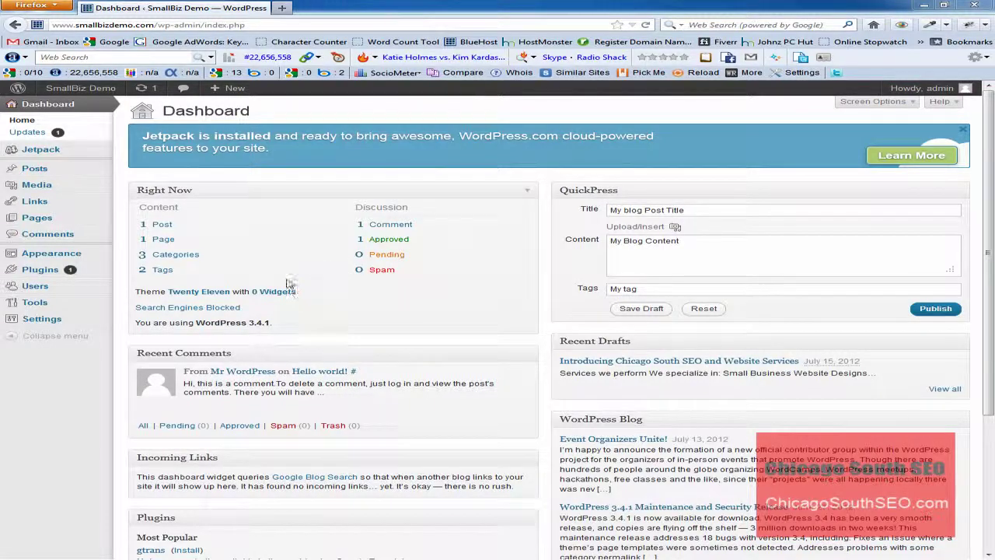
pyautogui.moveTo(67, 333)
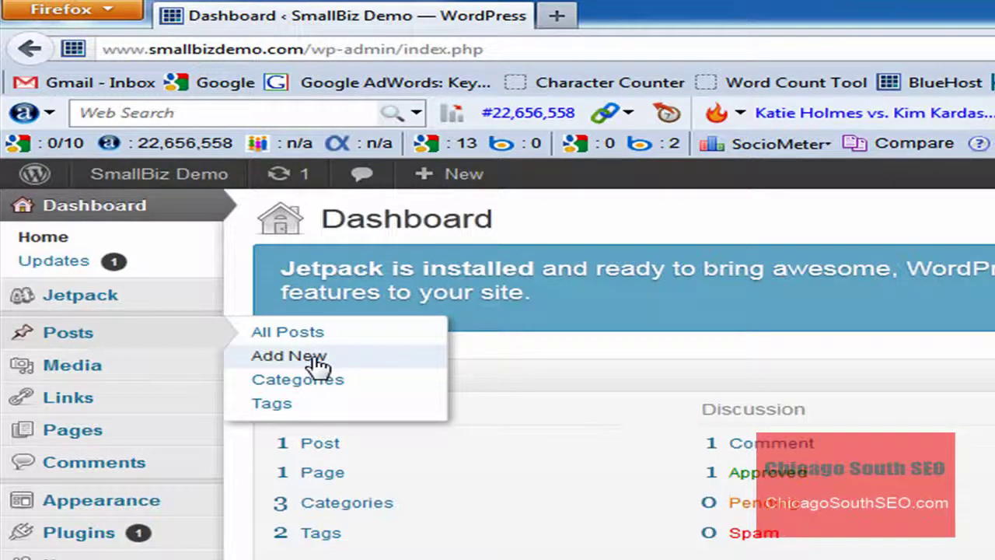
pyautogui.click(317, 358)
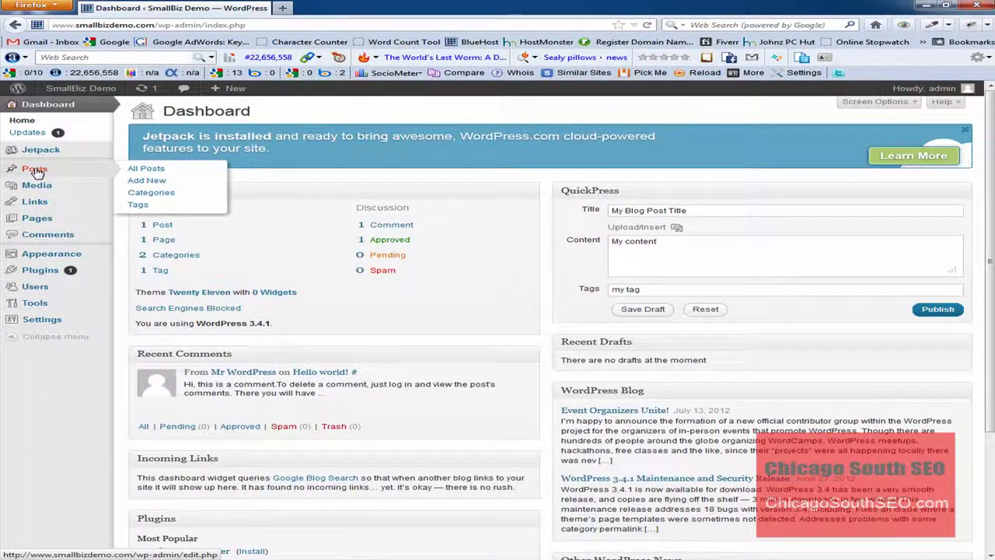
# Reset the QuickPress form, then start a new post from the Posts list
pyautogui.click(707, 310)
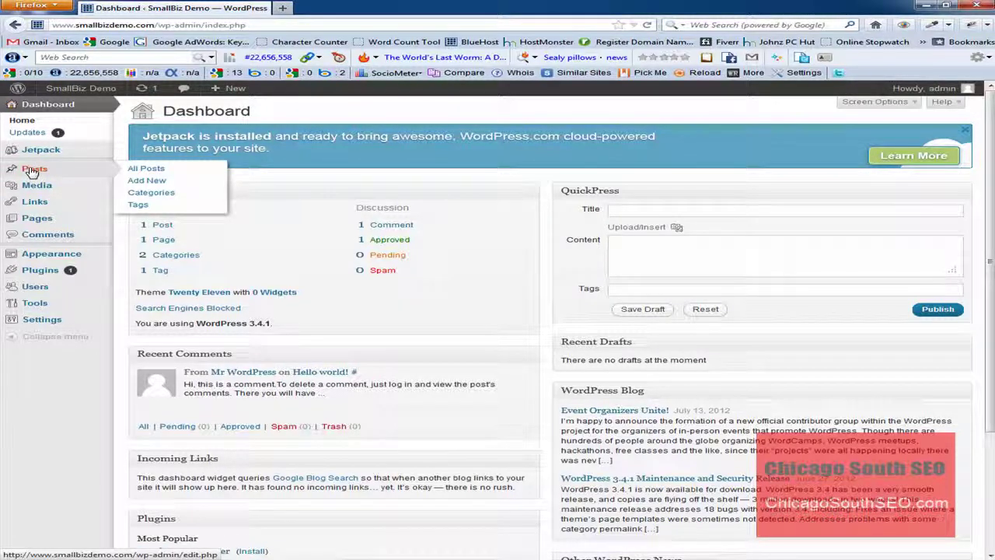
pyautogui.click(34, 170)
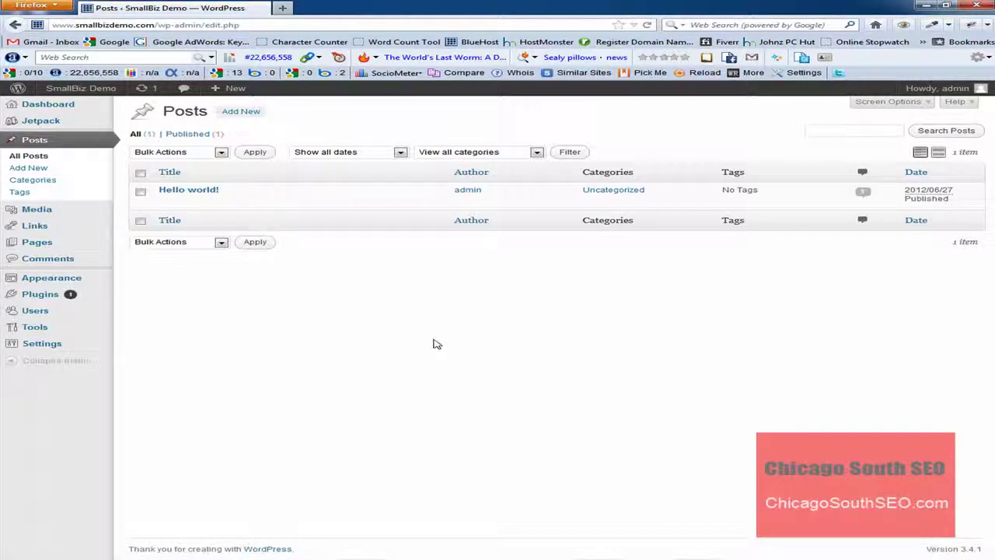
pyautogui.click(240, 113)
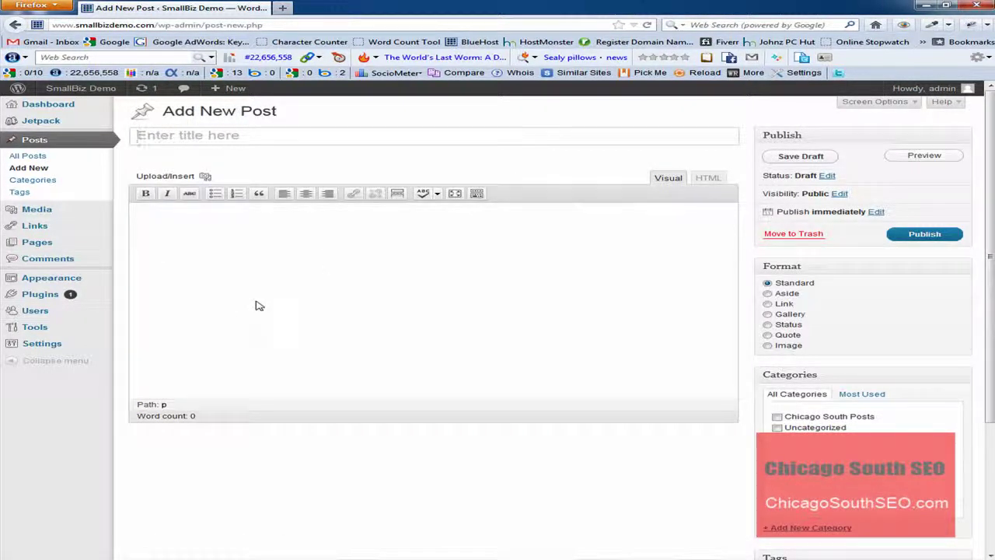
# Check the blank editor's title and body, and scroll to the Categories and Tags boxes
pyautogui.click(143, 134)
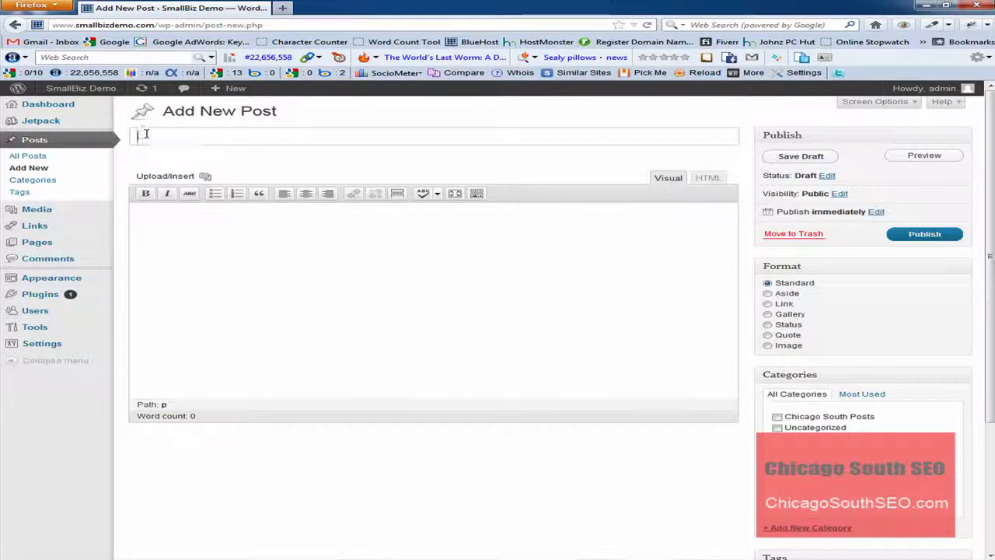
pyautogui.click(159, 226)
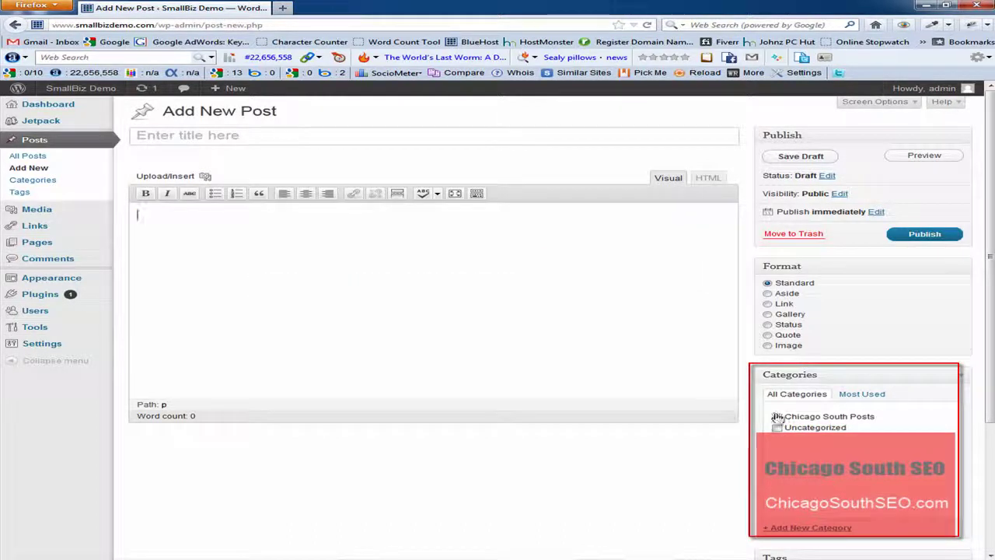
pyautogui.scroll(-4, 709, 427)
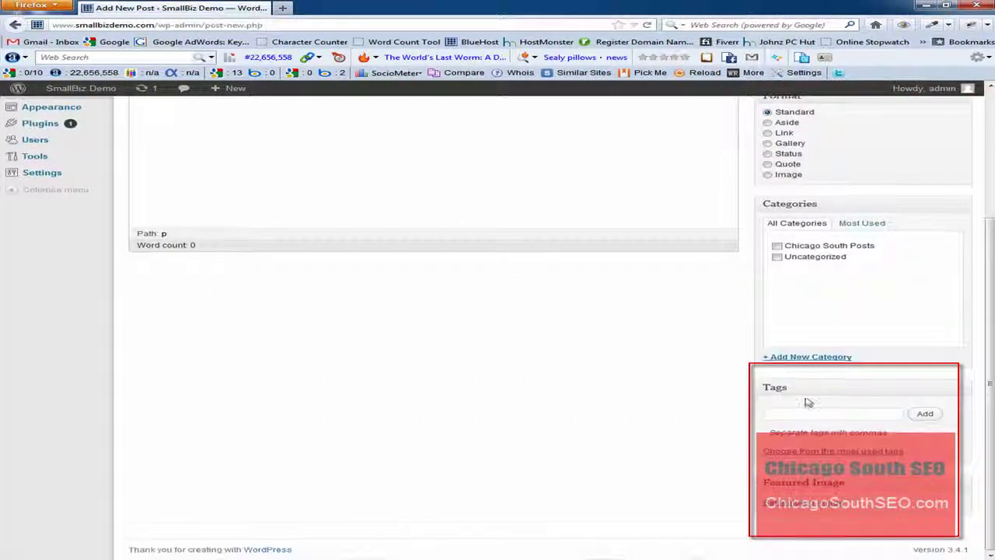
pyautogui.scroll(2, 538, 453)
pyautogui.scroll(3, 538, 454)
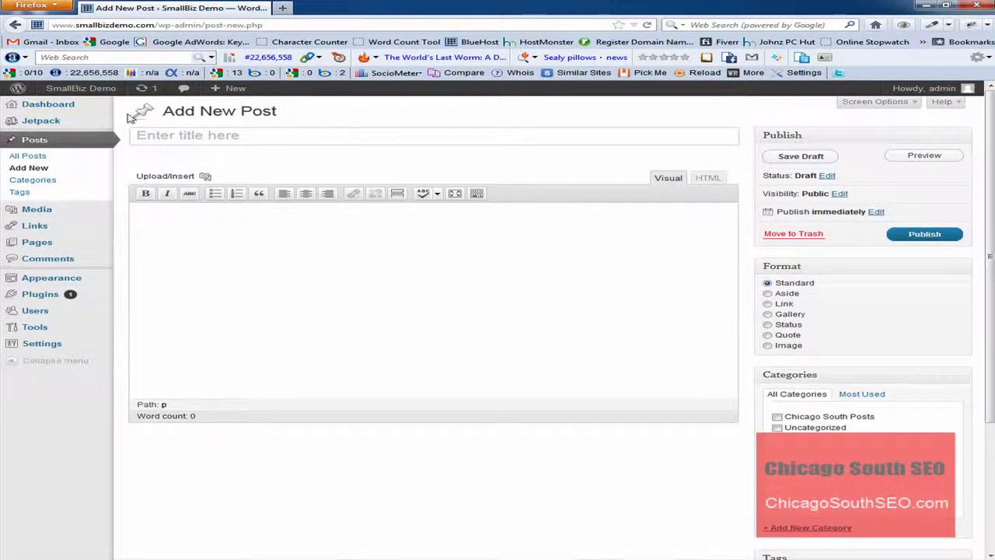
# Enter 'Introducing Chicago South SEO and Website Services' as the post title
pyautogui.click(142, 134)
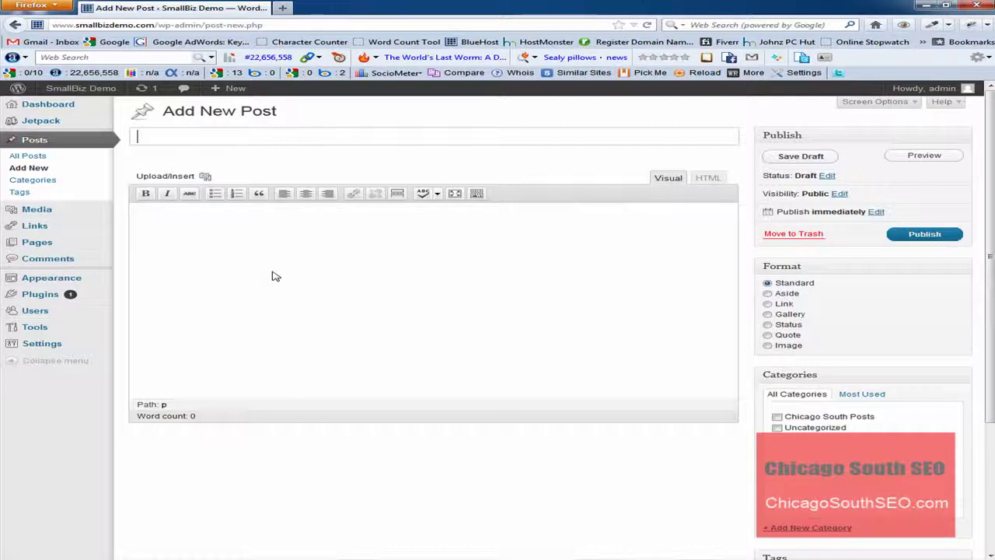
pyautogui.write('Introducing ')
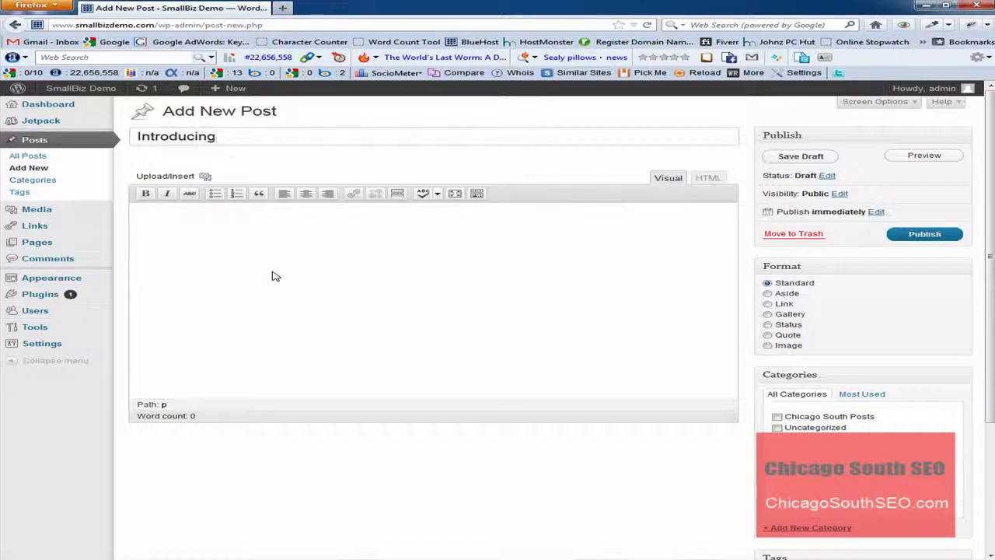
pyautogui.write('Chicago South SEO and Websi')
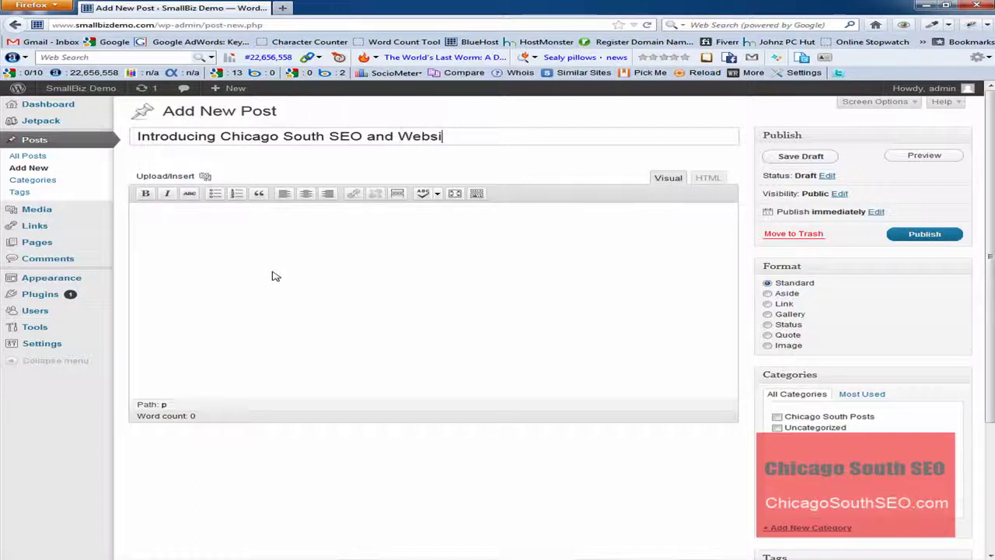
pyautogui.write('te Services')
# Paste the prepared specialties and benefits text into the Visual editor body
pyautogui.click(172, 224)
pyautogui.hotkey('ctrl', 'v')
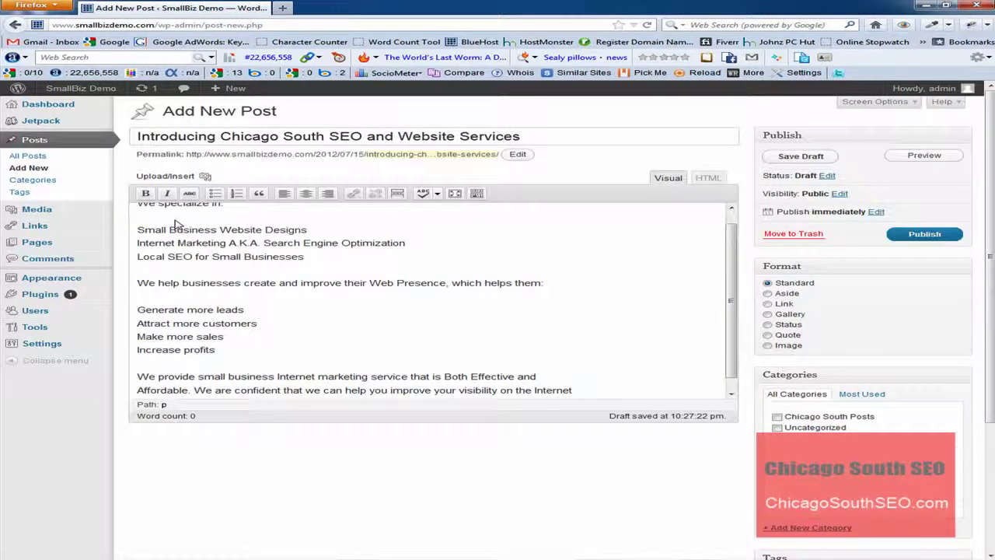
pyautogui.scroll(1, 246, 256)
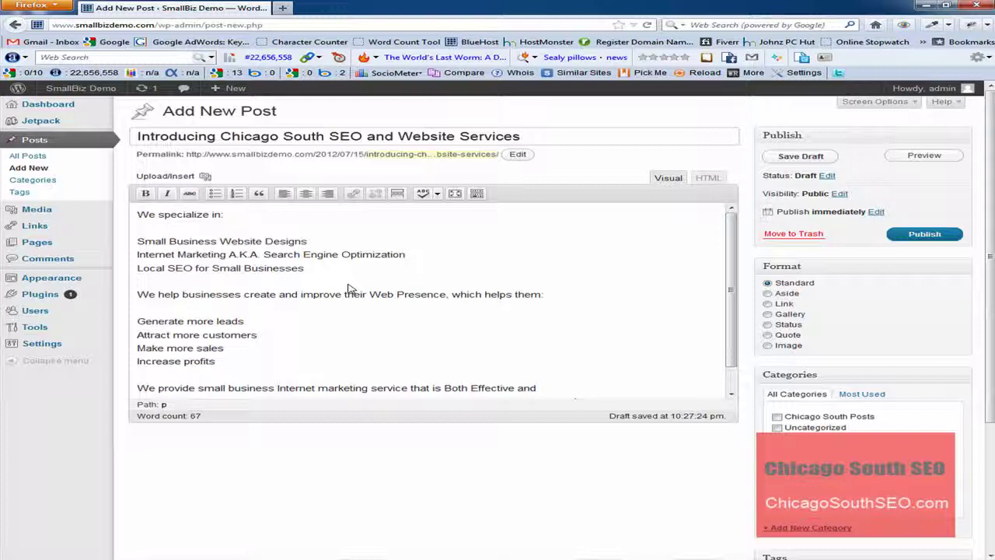
# Bullet the three services: Small Business Website Designs, Internet Marketing, Local SEO for Small Businesses
pyautogui.click(137, 241)
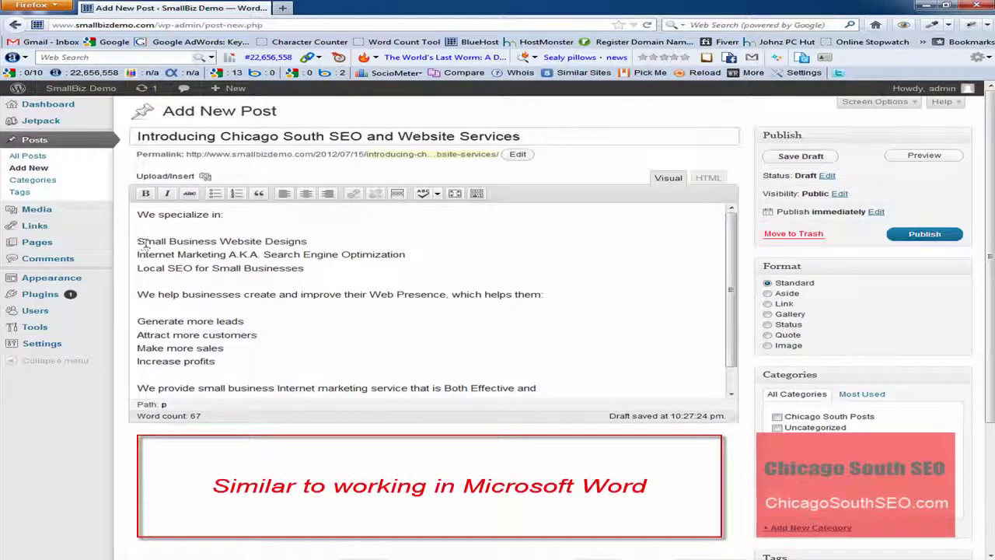
pyautogui.click(216, 193)
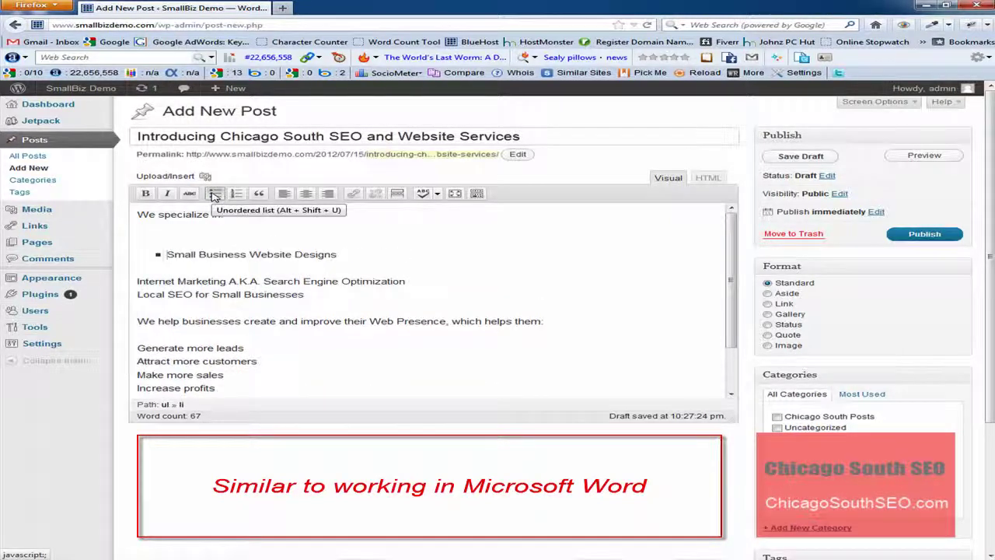
pyautogui.click(238, 218)
pyautogui.press('Delete')
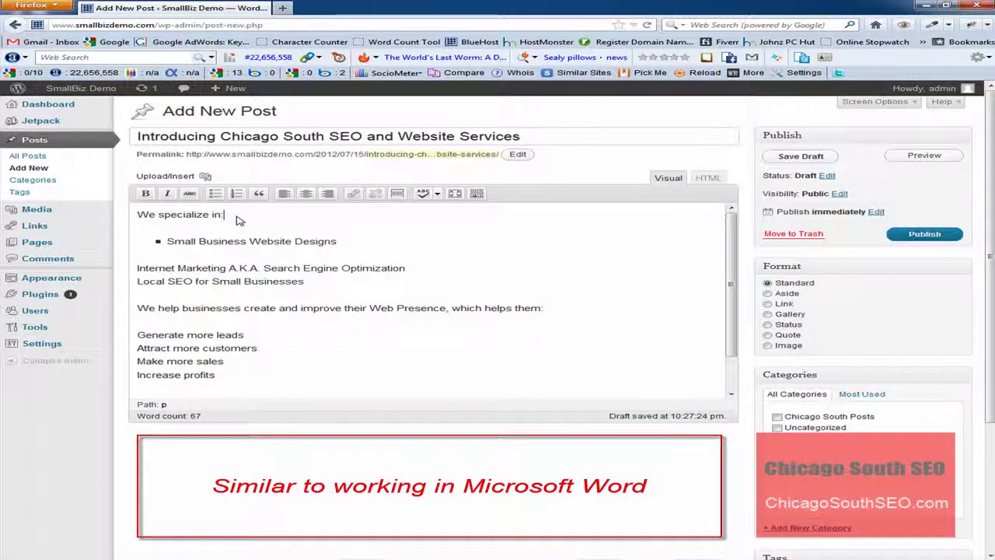
pyautogui.press('BackSpace')
pyautogui.press('Return')
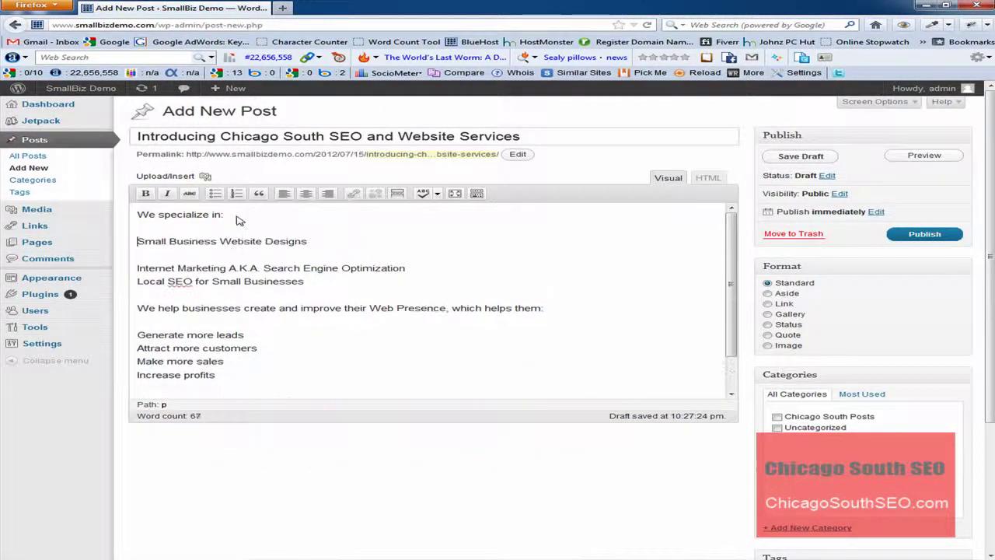
pyautogui.click(215, 193)
pyautogui.press('Delete')
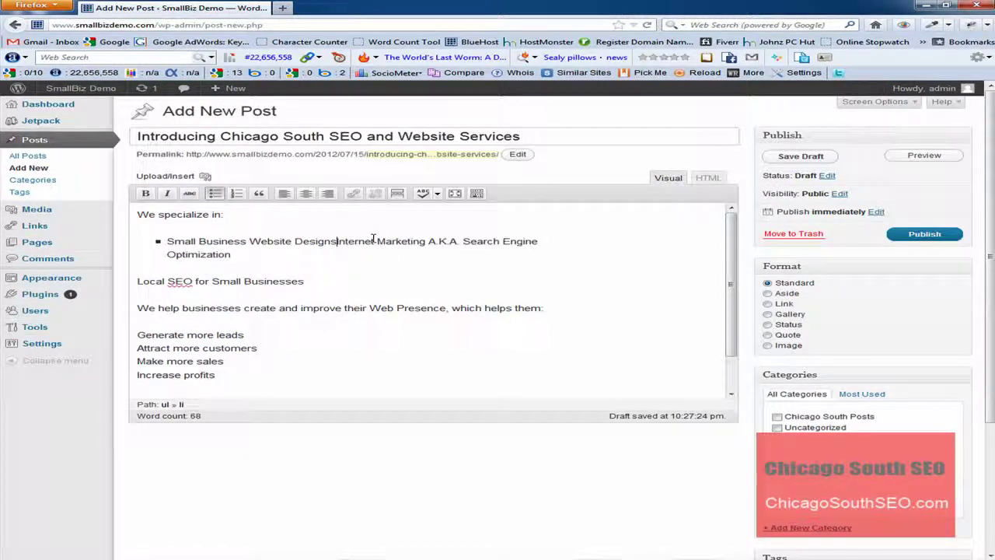
pyautogui.press('Return')
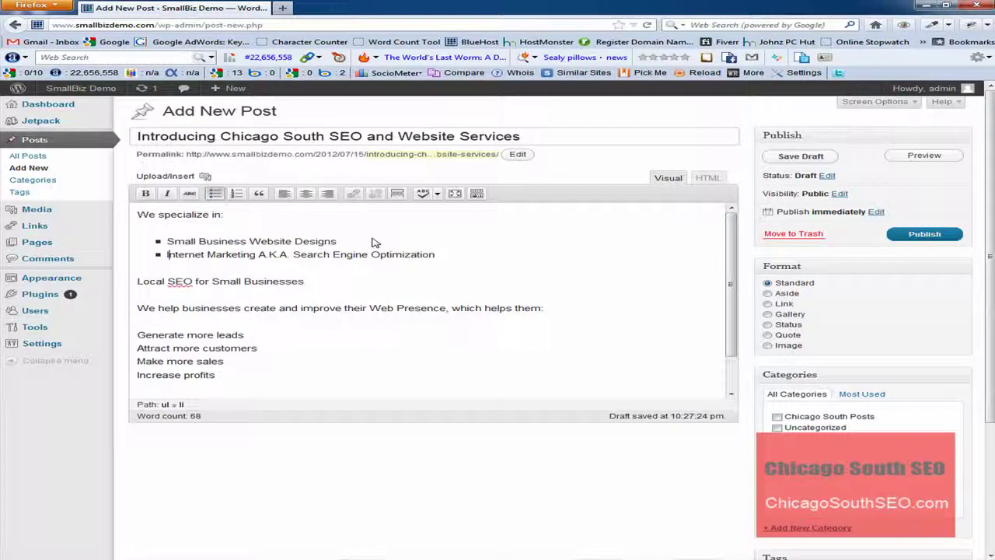
pyautogui.press('Right')
pyautogui.press('Right')
pyautogui.press('Right')
pyautogui.press('Delete')
pyautogui.press('Return')
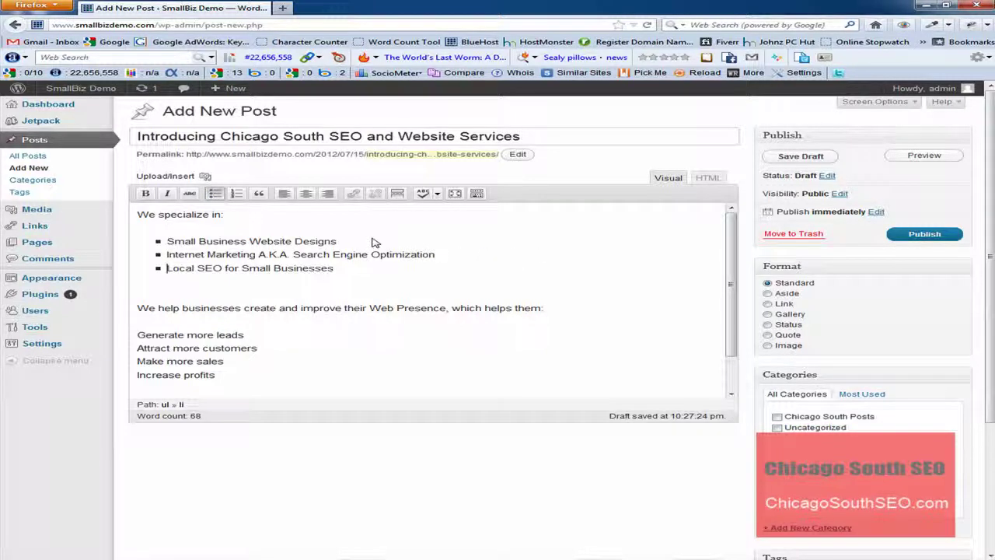
# Bullet the four benefits: Generate more leads, Attract more customers, Make more sales, Increase profits
pyautogui.click(142, 295)
pyautogui.press('Delete')
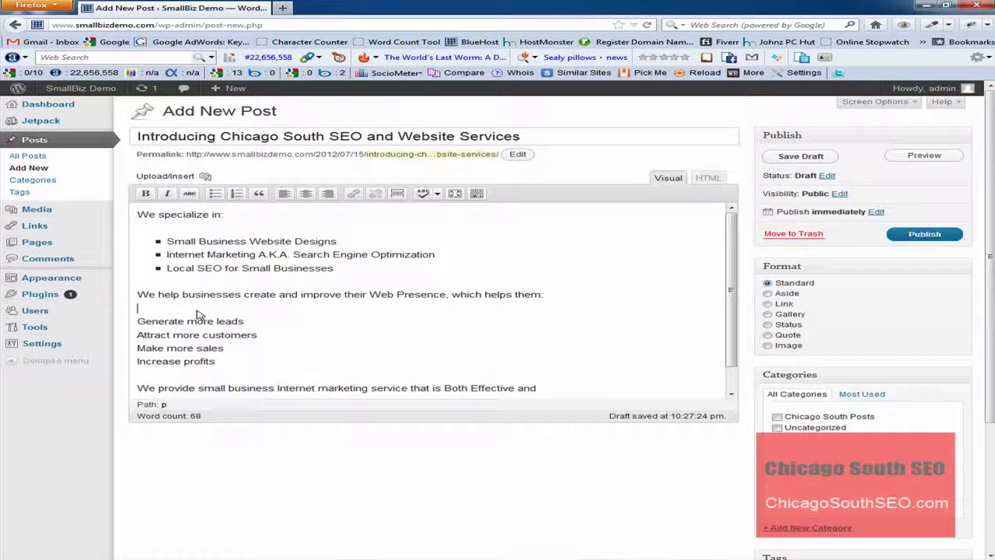
pyautogui.press('Delete')
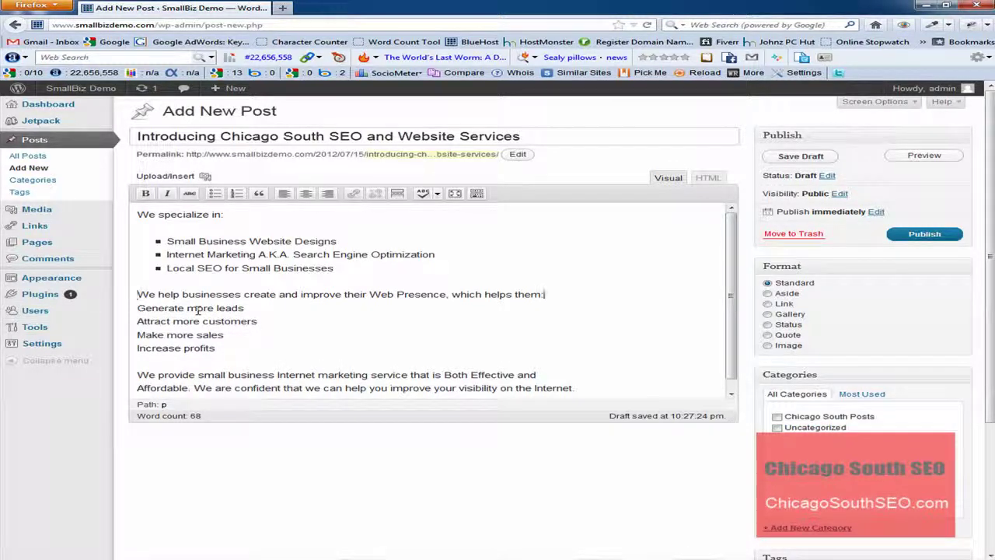
pyautogui.press('Return')
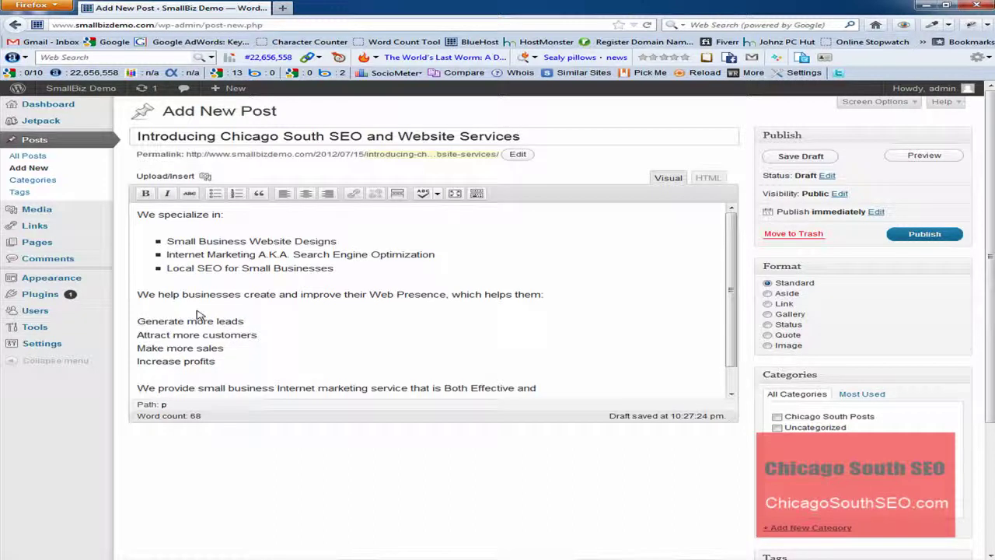
pyautogui.click(215, 193)
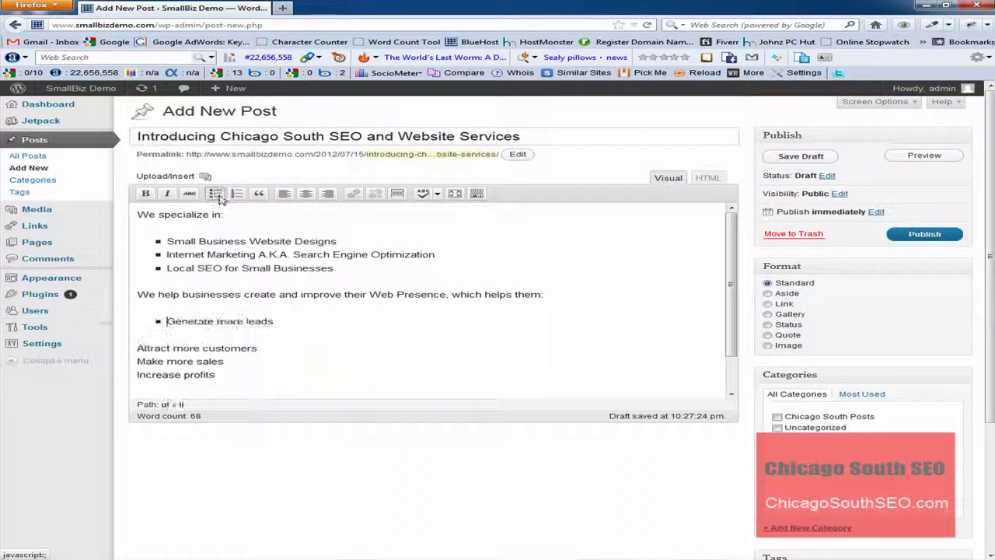
pyautogui.press('End')
pyautogui.press('Delete')
pyautogui.press('Return')
pyautogui.press('End')
pyautogui.press('Delete')
pyautogui.press('Return')
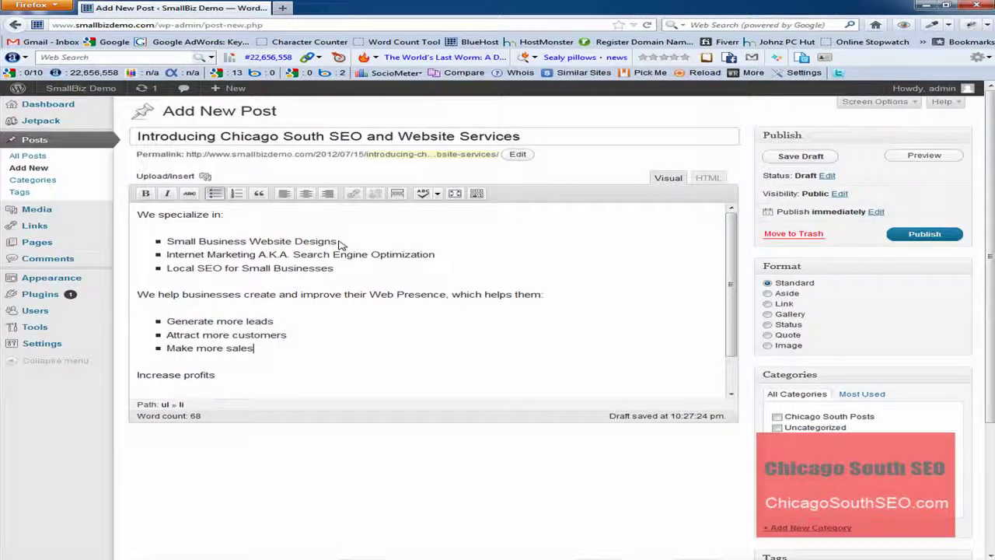
pyautogui.press('Delete')
pyautogui.press('Return')
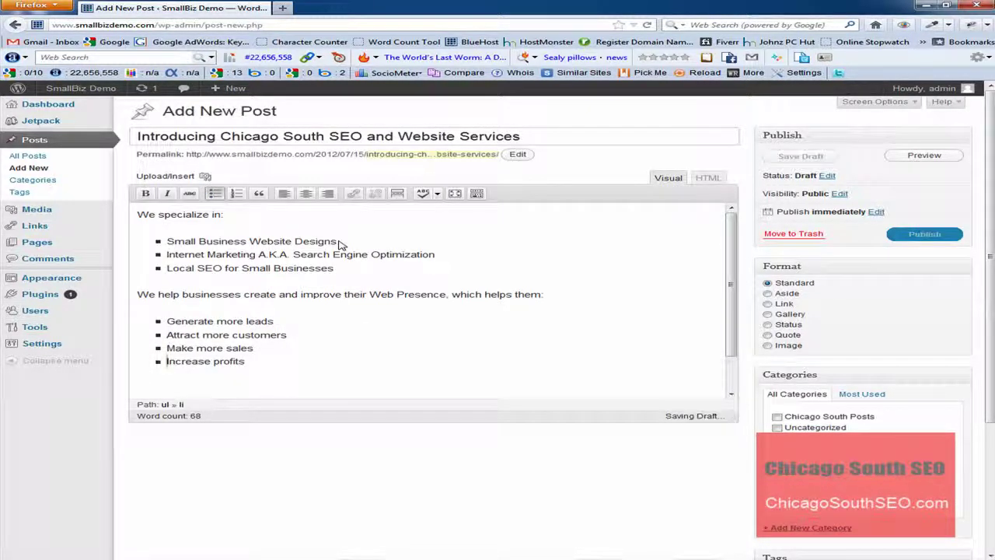
pyautogui.press('Down')
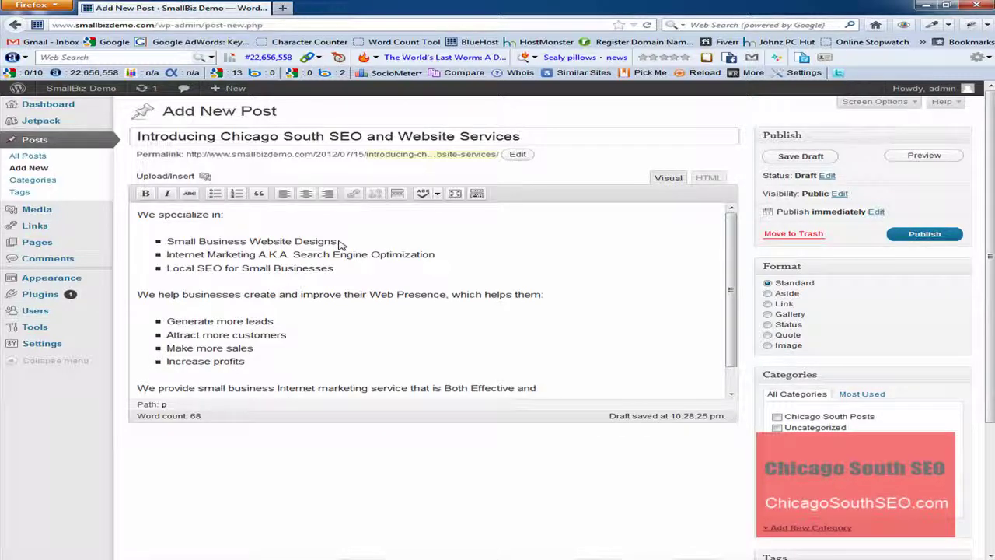
pyautogui.press('Down')
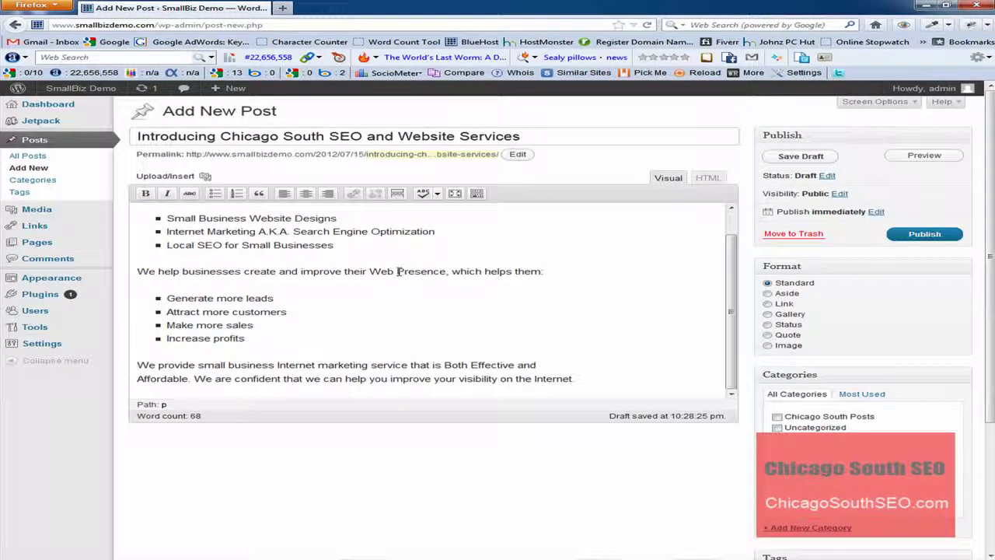
# Make 'We specialize in:' and the 'We help businesses…' line bold
pyautogui.scroll(1, 398, 271)
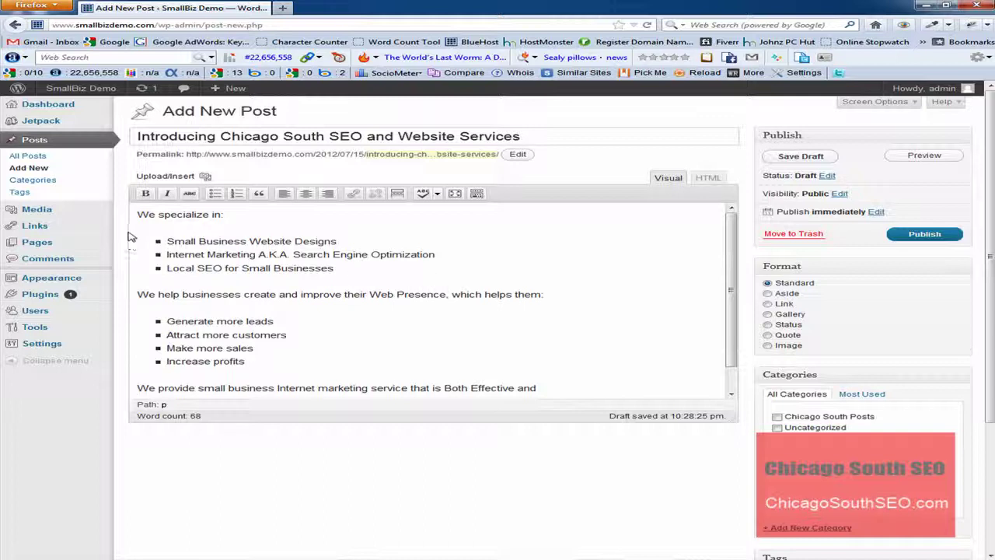
pyautogui.moveTo(137, 214); pyautogui.dragTo(242, 217)
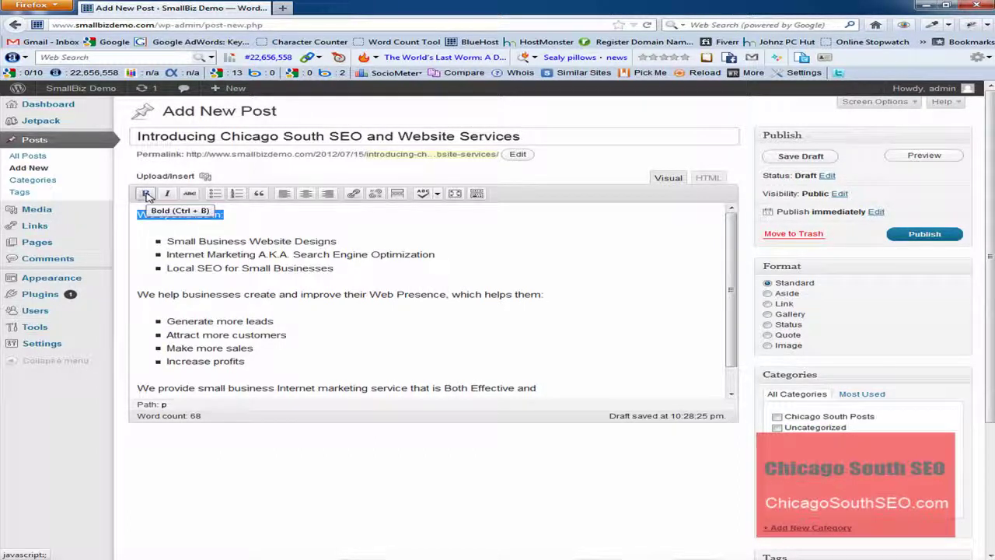
pyautogui.click(147, 194)
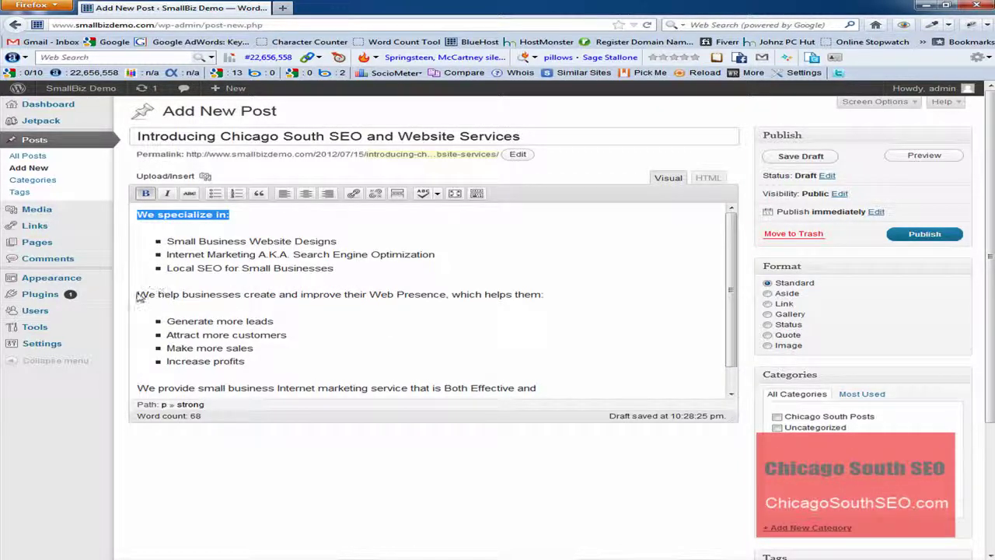
pyautogui.moveTo(138, 294); pyautogui.dragTo(556, 298)
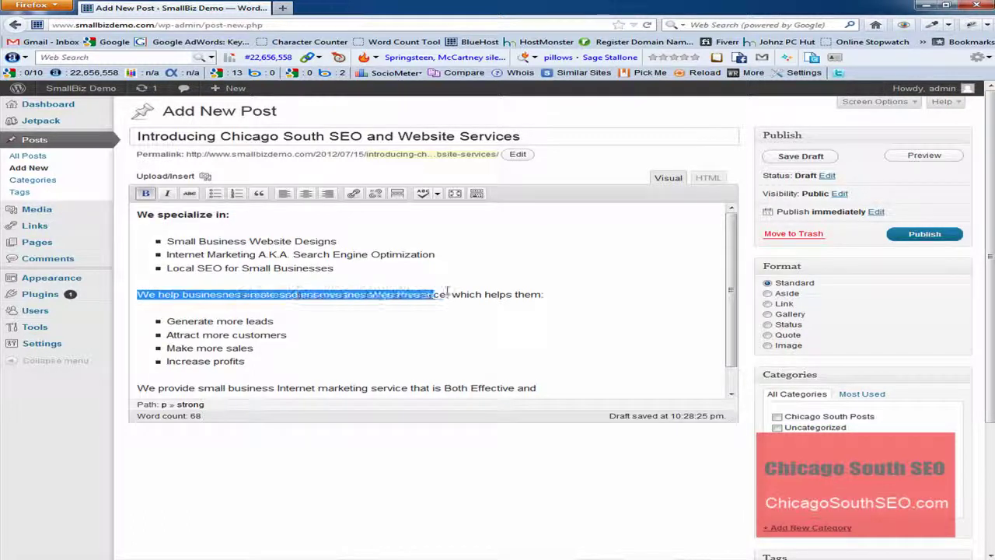
pyautogui.click(145, 193)
# Insert a new non-bold opening line for 'Services we perform' at the top of the post
pyautogui.click(307, 284)
pyautogui.press('Up')
pyautogui.press('Up')
pyautogui.press('Up')
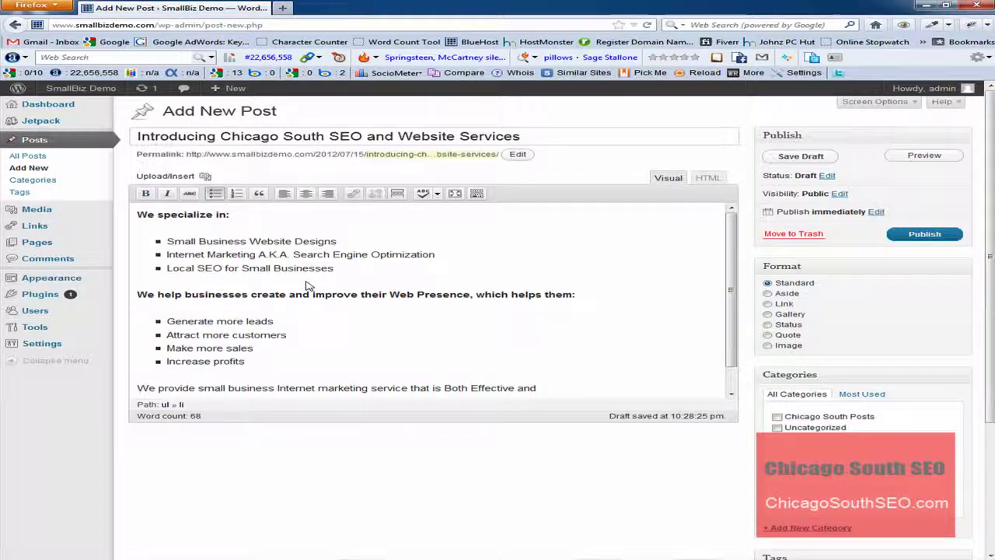
pyautogui.press('Home')
pyautogui.press('Return')
pyautogui.hotkey('ctrl', 'b')
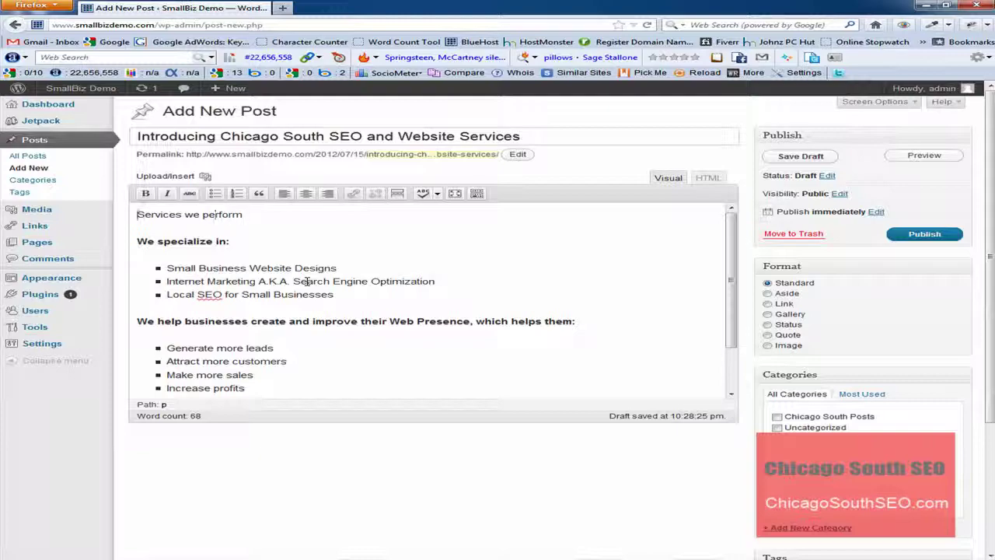
# Apply Heading 2 to 'Services we perform' from the Kitchen Sink Format dropdown
pyautogui.hotkey('shift', 'End')
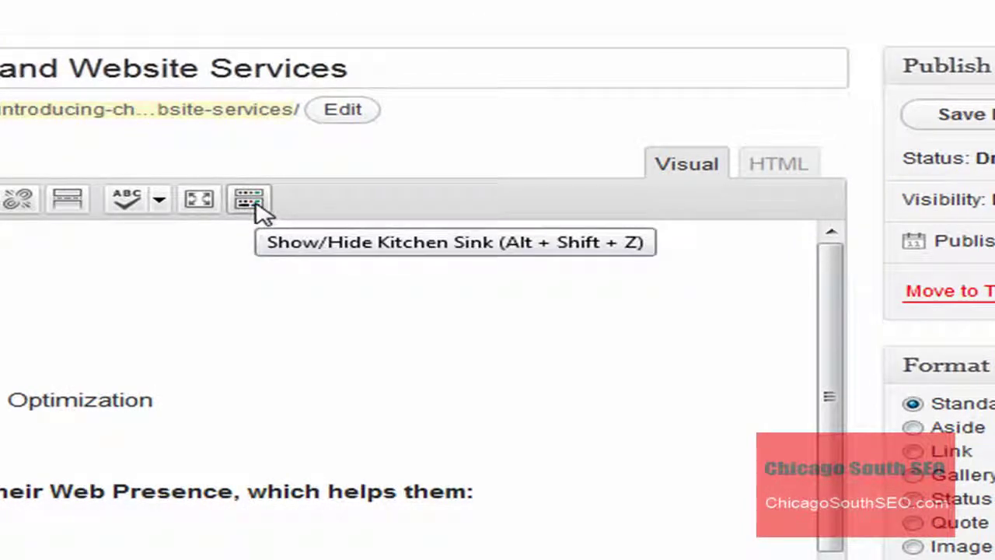
pyautogui.click(257, 204)
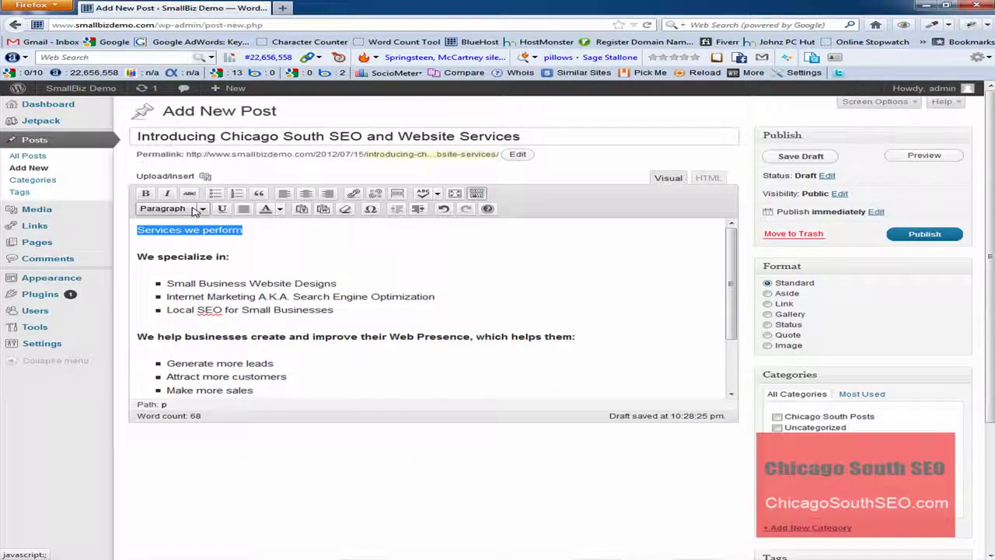
pyautogui.click(186, 210)
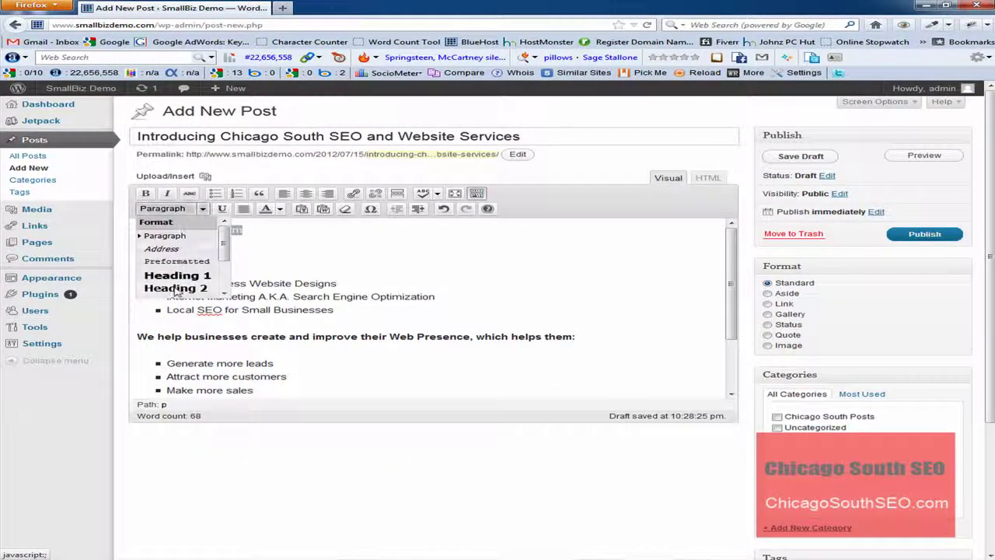
pyautogui.click(177, 287)
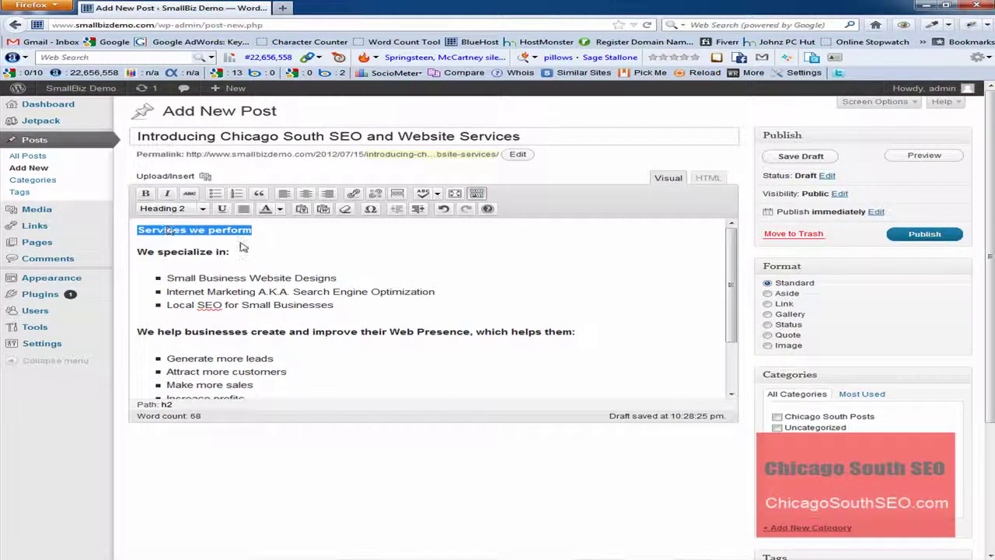
pyautogui.click(208, 230)
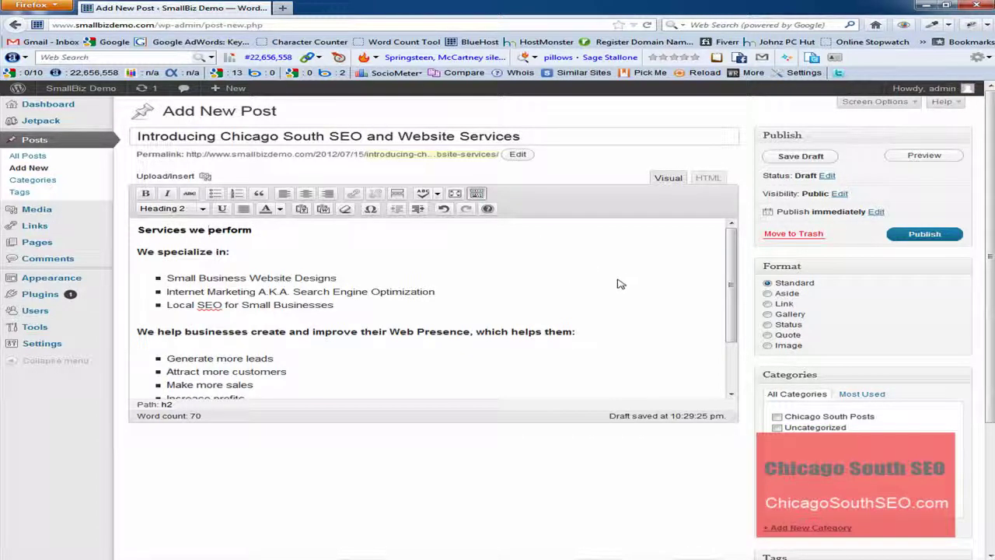
# Add an 'Intro page' category and make it the post's only category, unticking Chicago South Posts
pyautogui.scroll(-2, 614, 278)
pyautogui.scroll(2, 614, 278)
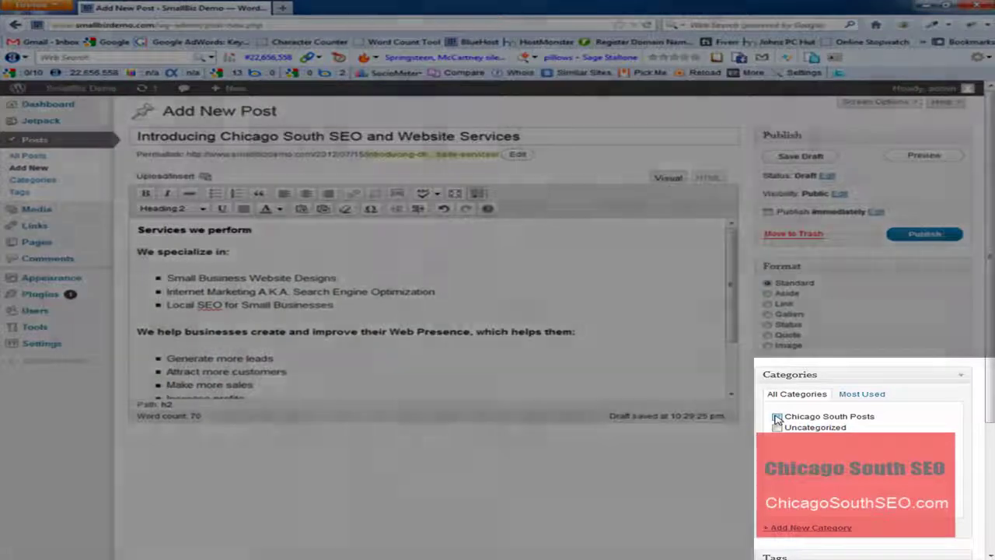
pyautogui.click(777, 418)
pyautogui.scroll(-2, 757, 270)
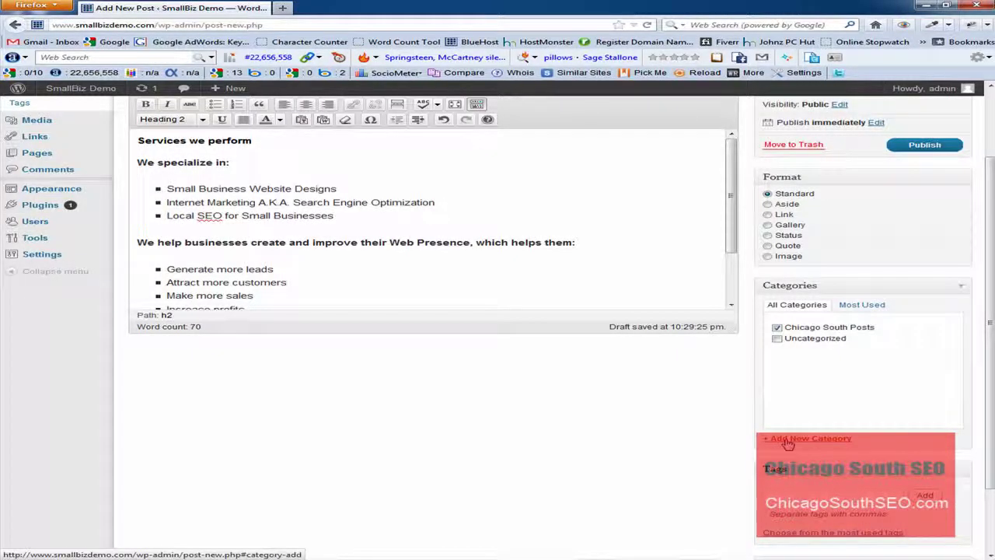
pyautogui.click(788, 440)
pyautogui.write('Intro page')
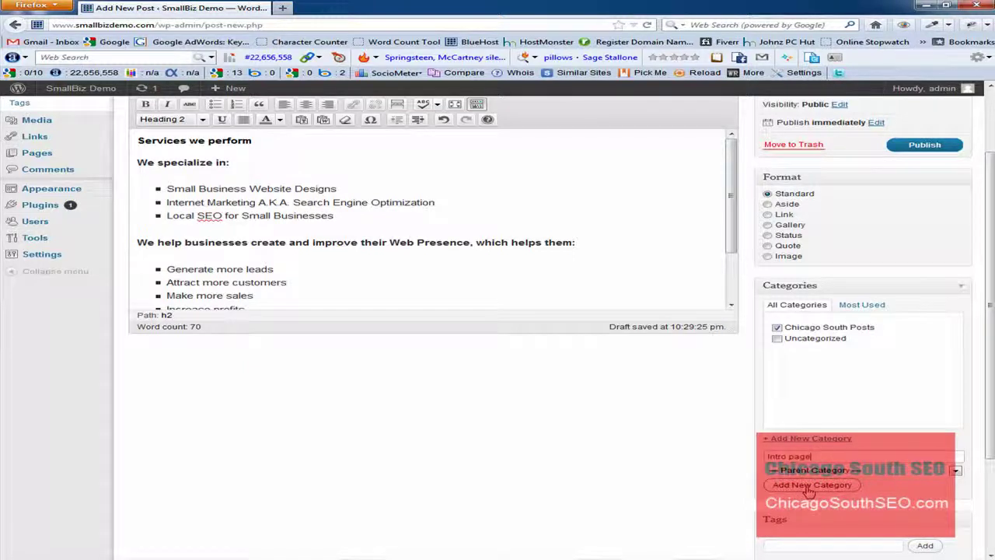
pyautogui.click(810, 485)
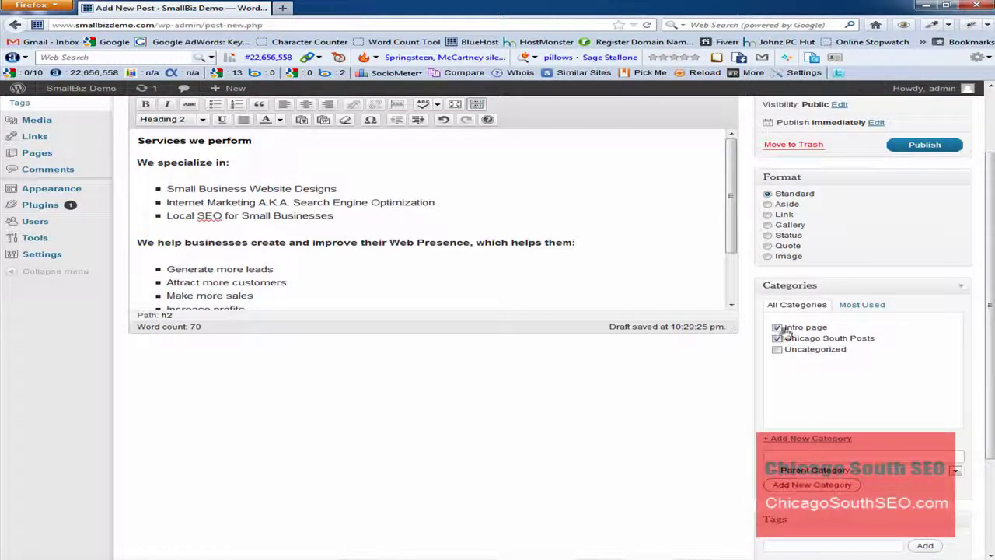
pyautogui.click(777, 338)
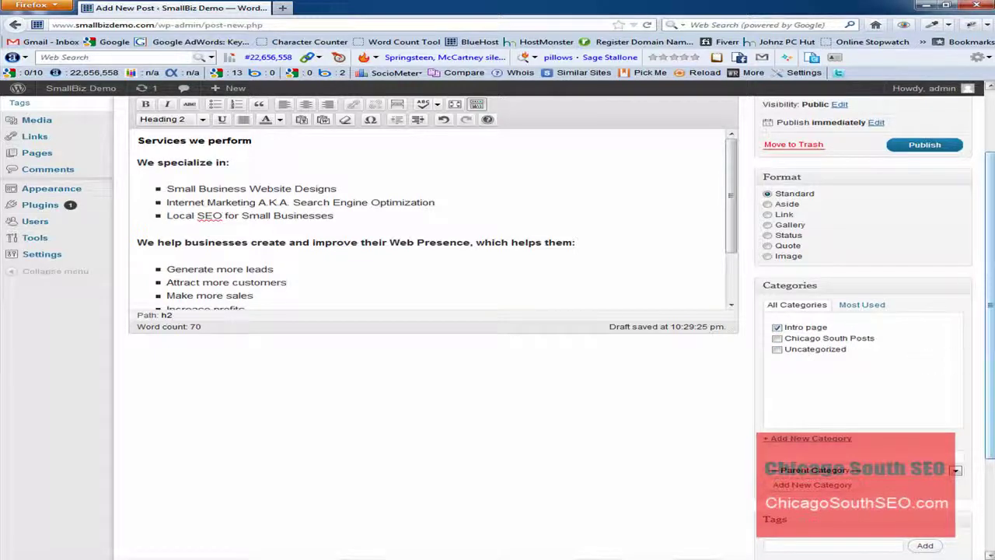
pyautogui.moveTo(990, 322); pyautogui.dragTo(981, 394)
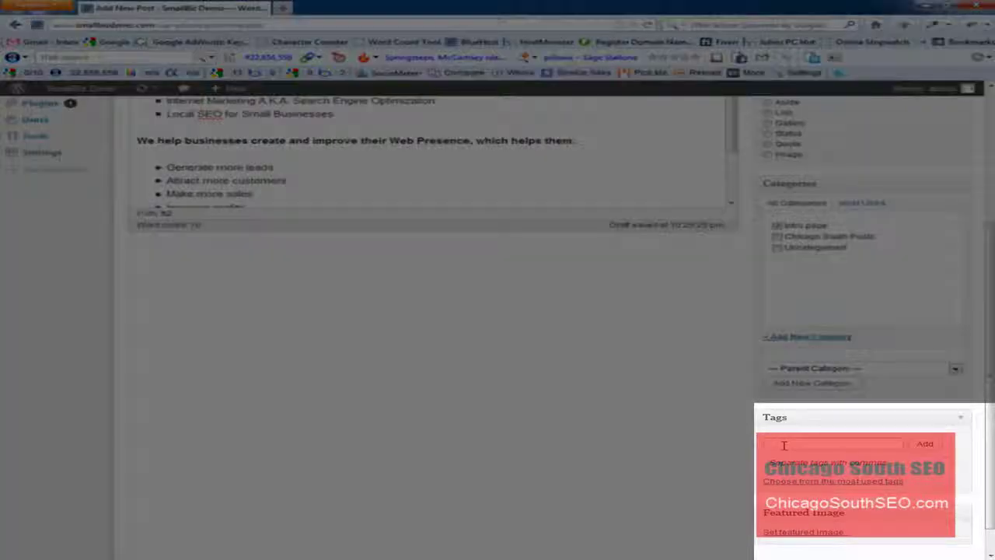
# Add the tag 'services we provide', correcting a typo before adding it
pyautogui.click(784, 445)
pyautogui.write('services wis')
pyautogui.write('provide')
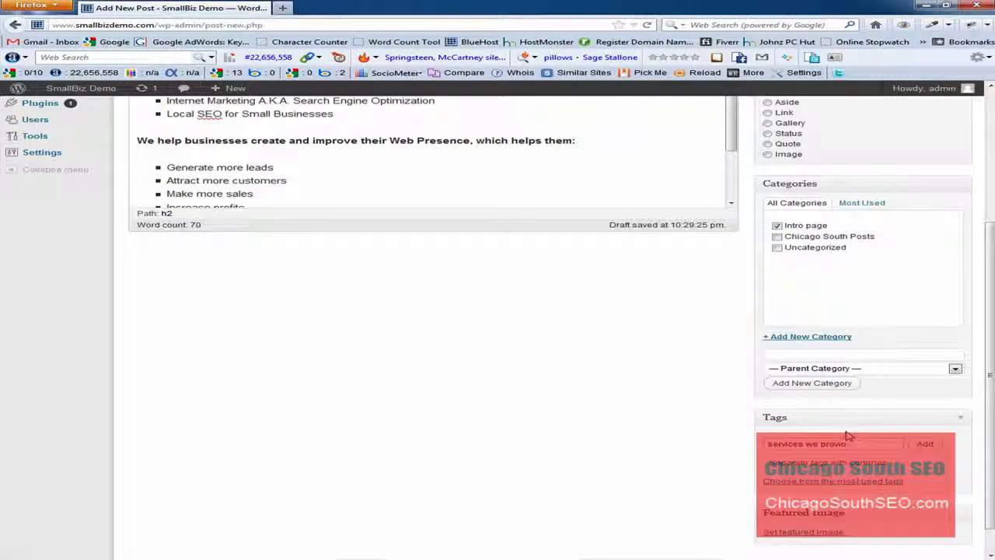
pyautogui.press('BackSpace')
pyautogui.write('de')
pyautogui.click(927, 447)
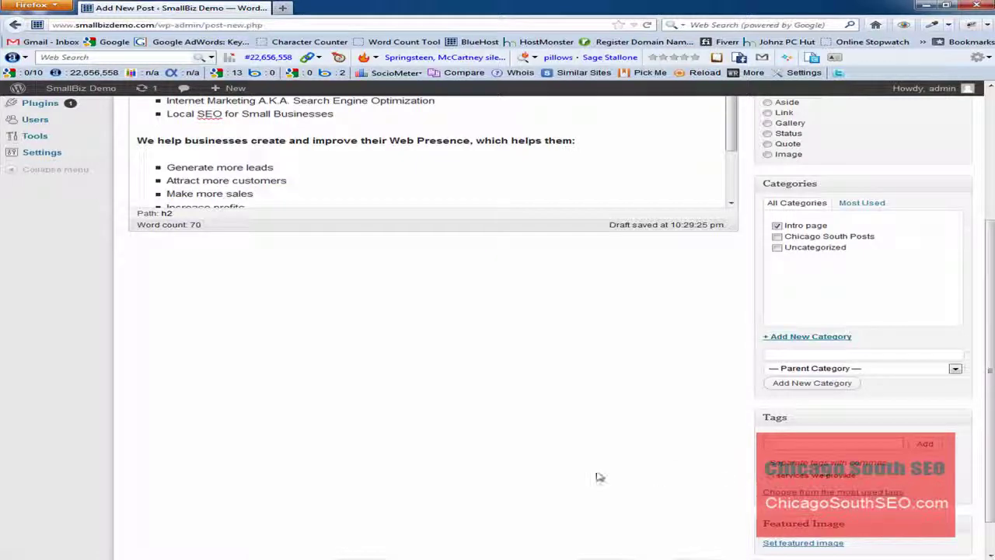
pyautogui.scroll(2, 568, 399)
pyautogui.scroll(3, 567, 420)
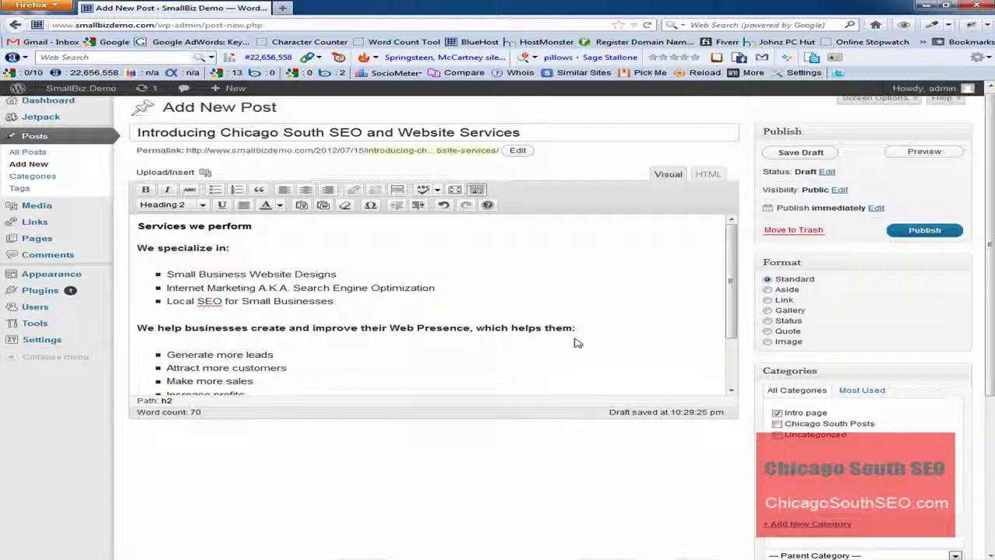
pyautogui.scroll(1, 595, 343)
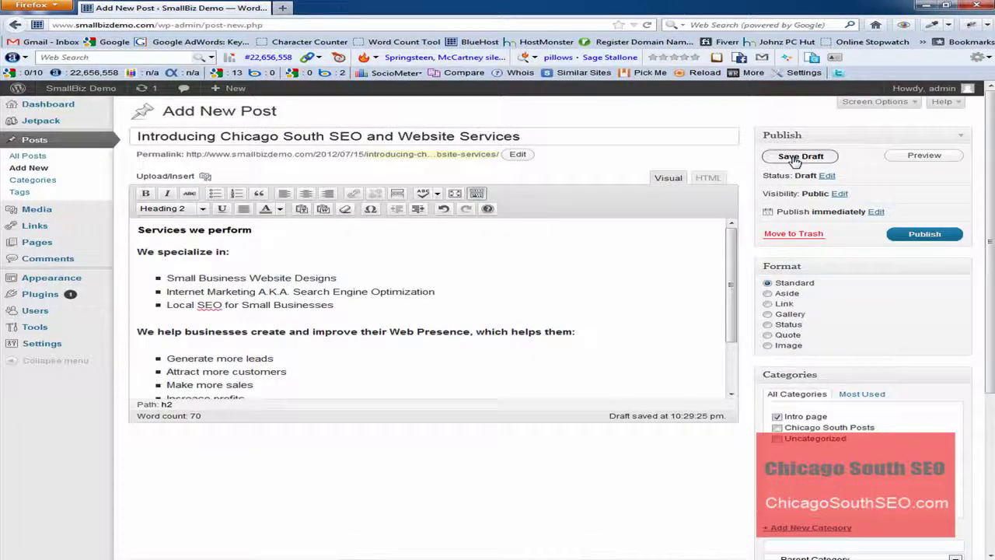
# Save the Chicago South SEO post as a draft and go to All Posts
pyautogui.click(796, 156)
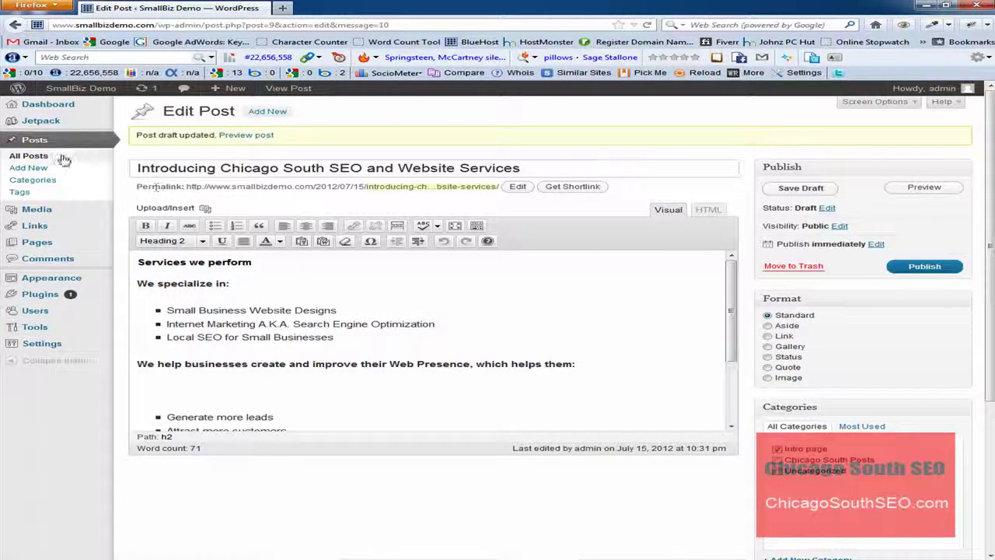
pyautogui.click(31, 158)
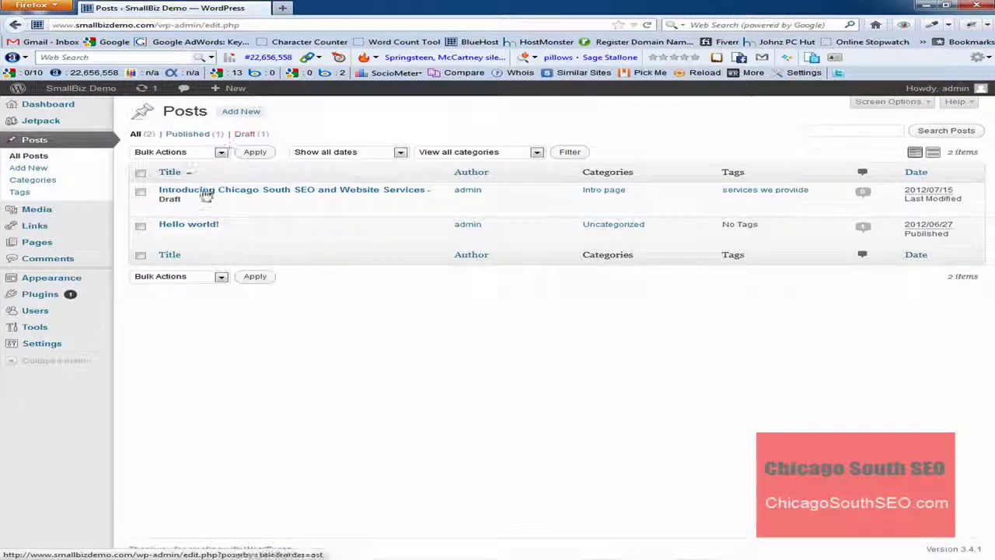
pyautogui.moveTo(233, 198)
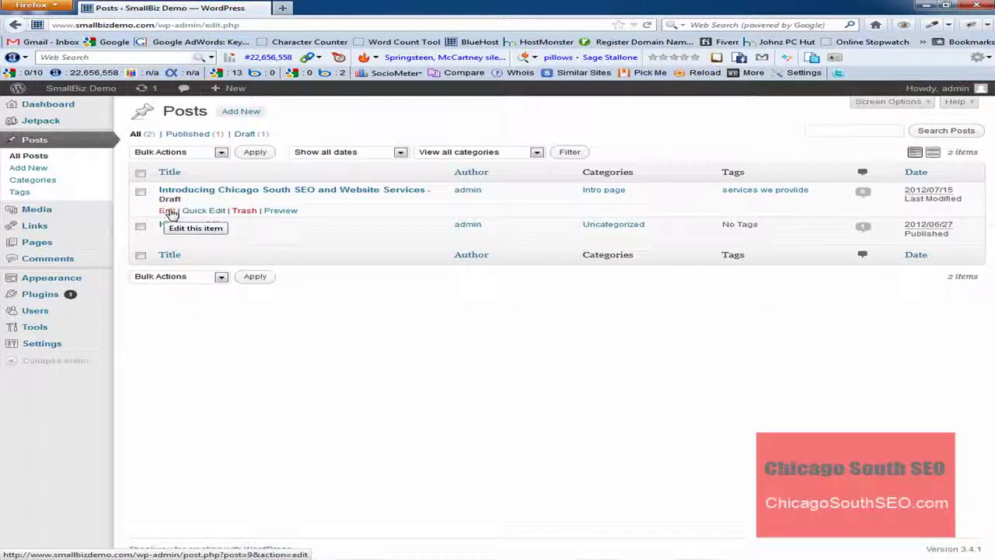
# Open the 'Introducing Chicago South SEO and Website Services' draft for full editing, cancelling Quick Edit first
pyautogui.click(200, 211)
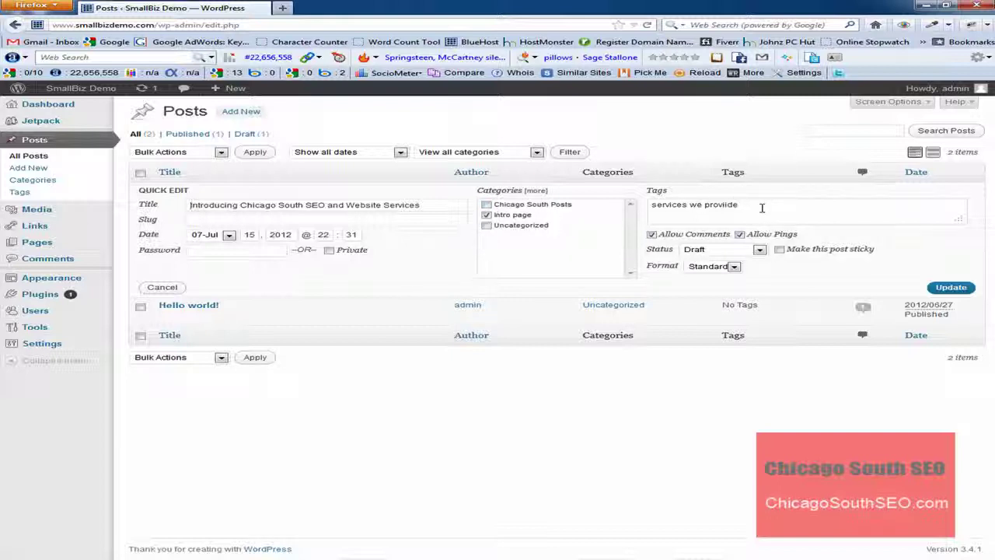
pyautogui.click(162, 288)
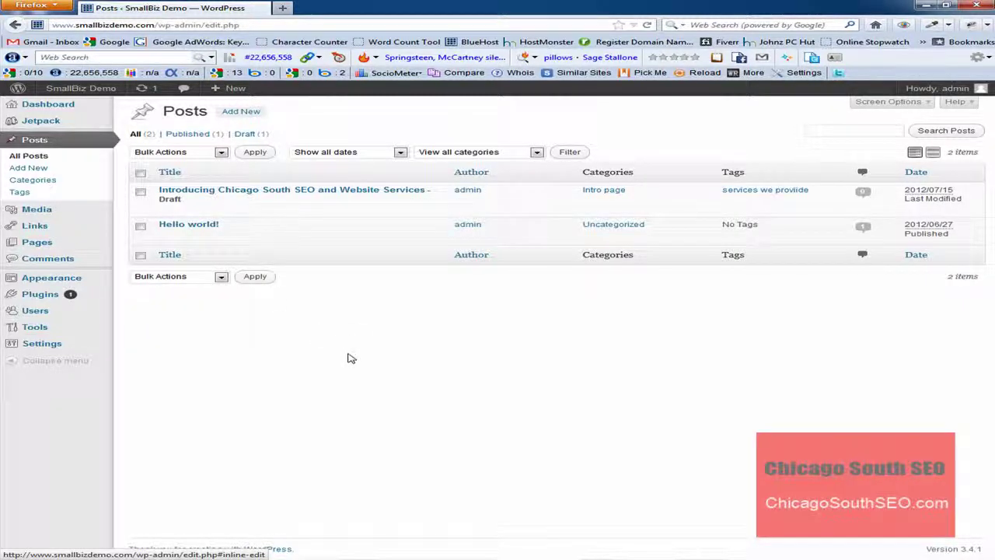
pyautogui.moveTo(165, 214)
pyautogui.click(166, 211)
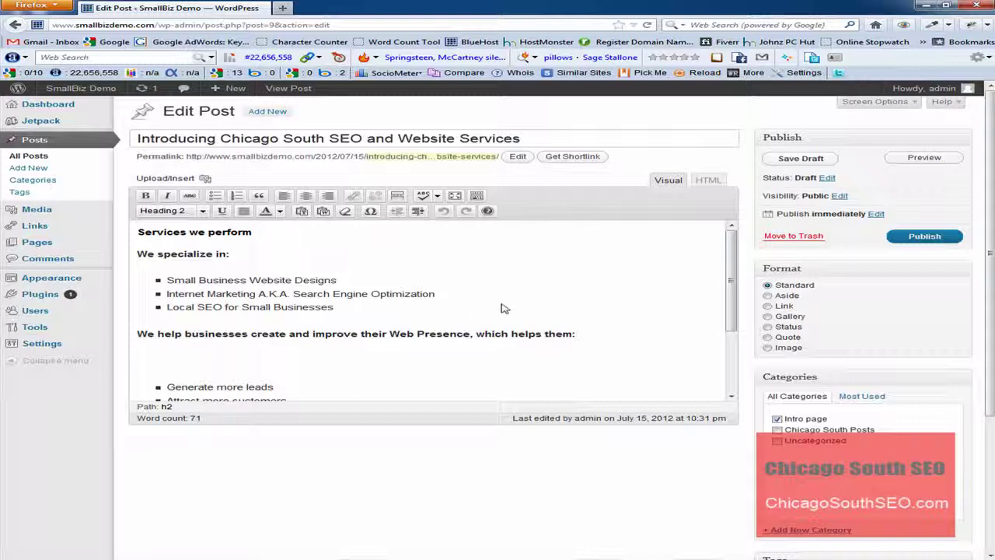
# Delete the empty bold line between 'which helps them:' and the benefits bullet list
pyautogui.click(589, 337)
pyautogui.press('Delete')
pyautogui.hotkey('ctrl', 'b')
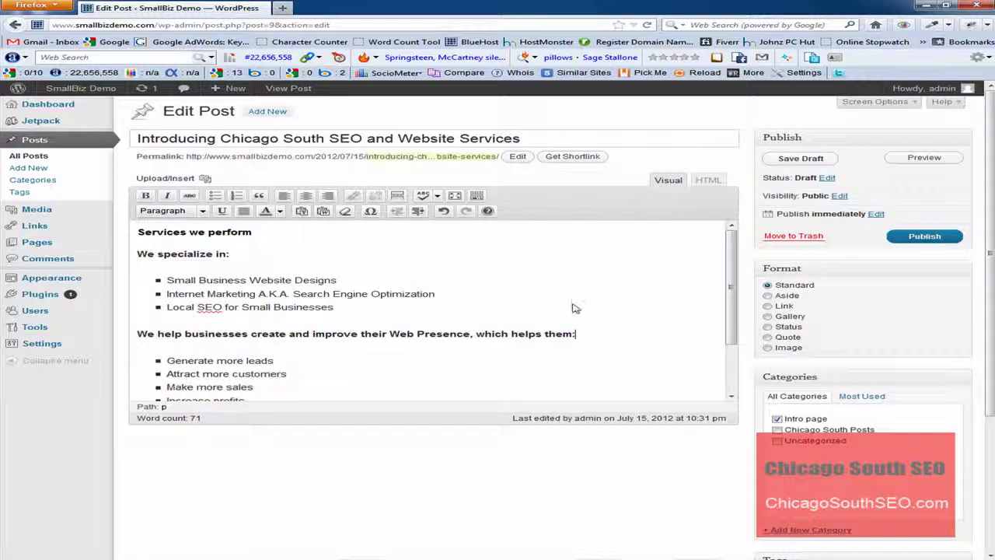
pyautogui.click(924, 159)
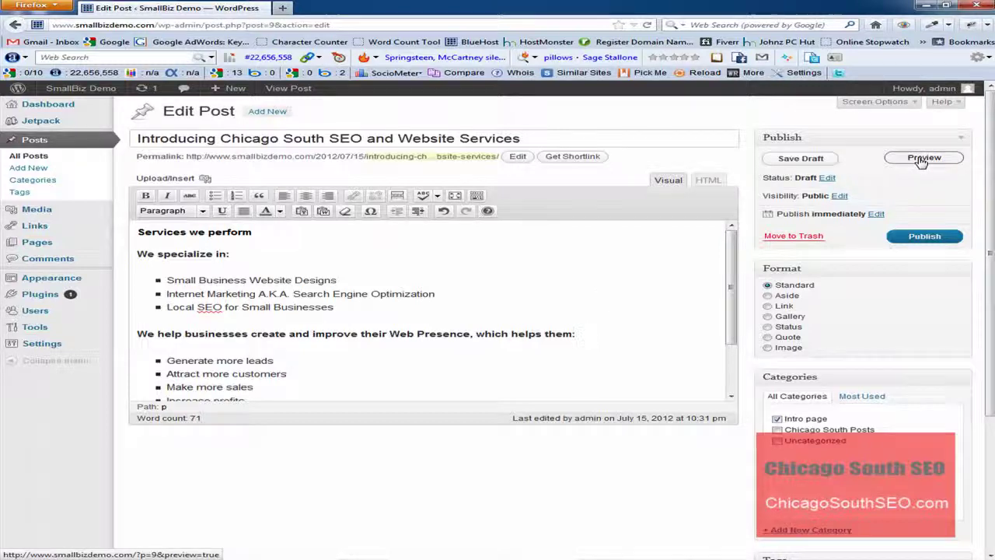
# Preview the draft in a new tab and scroll through both bulleted lists
pyautogui.click(922, 160)
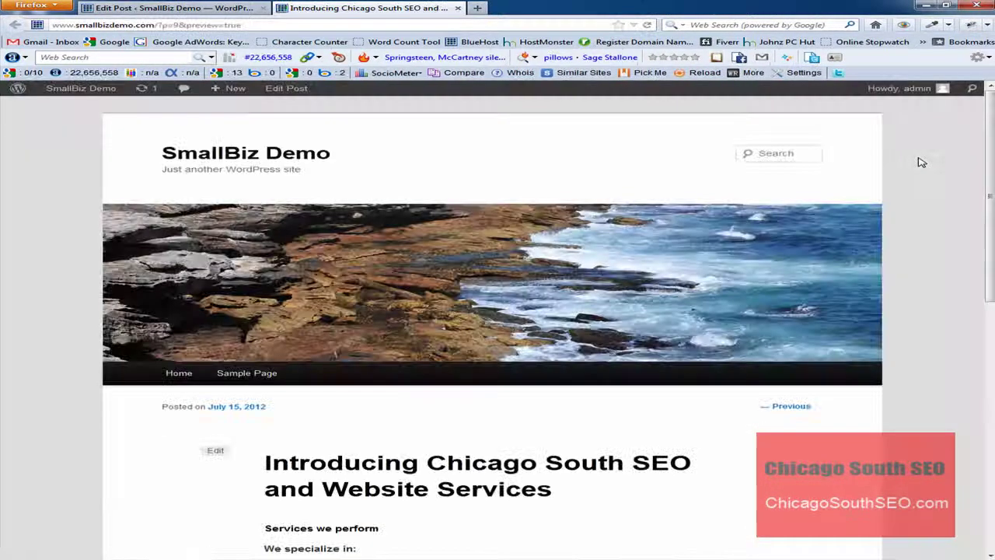
pyautogui.scroll(-5, 109, 291)
pyautogui.scroll(-3, 109, 291)
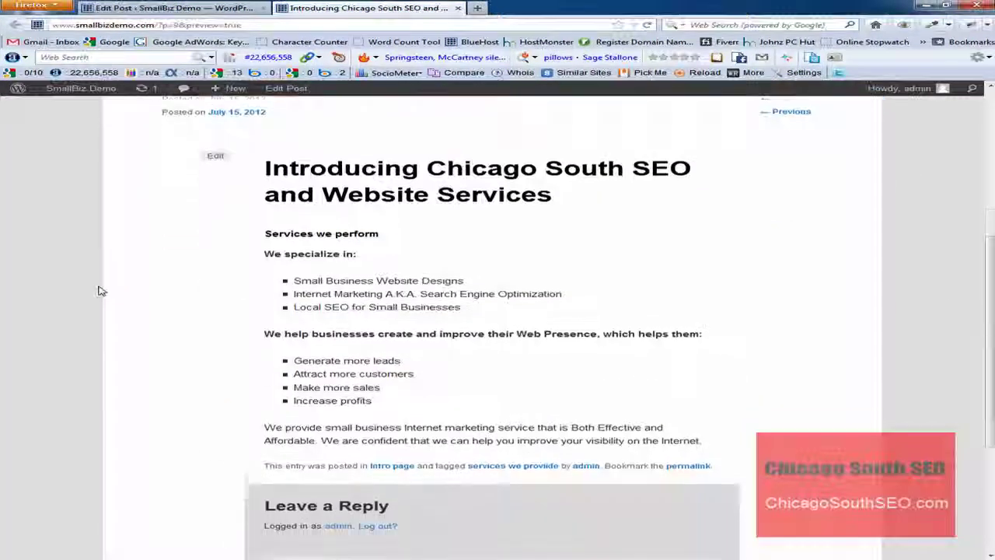
pyautogui.scroll(3, 434, 270)
pyautogui.scroll(-3, 433, 269)
pyautogui.scroll(4, 433, 269)
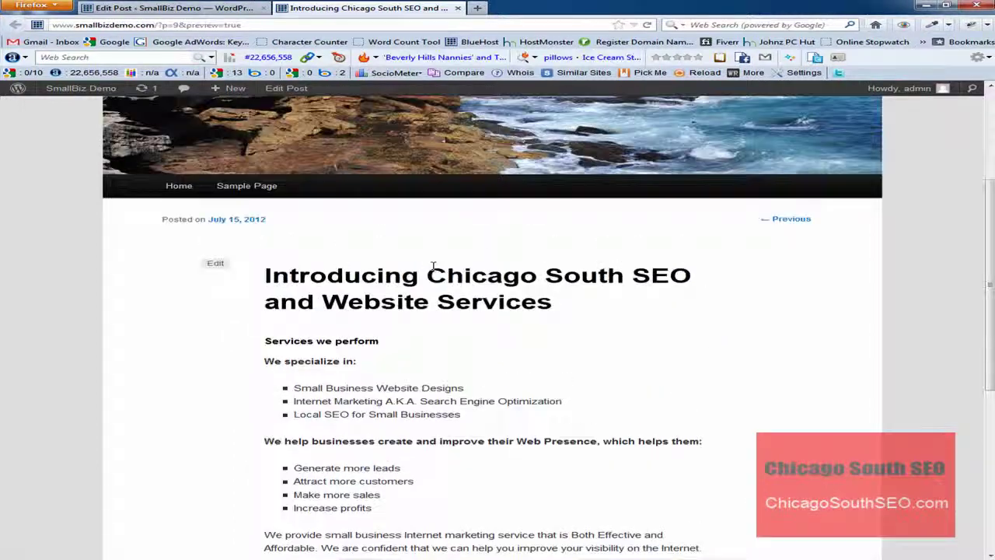
pyautogui.scroll(4, 433, 269)
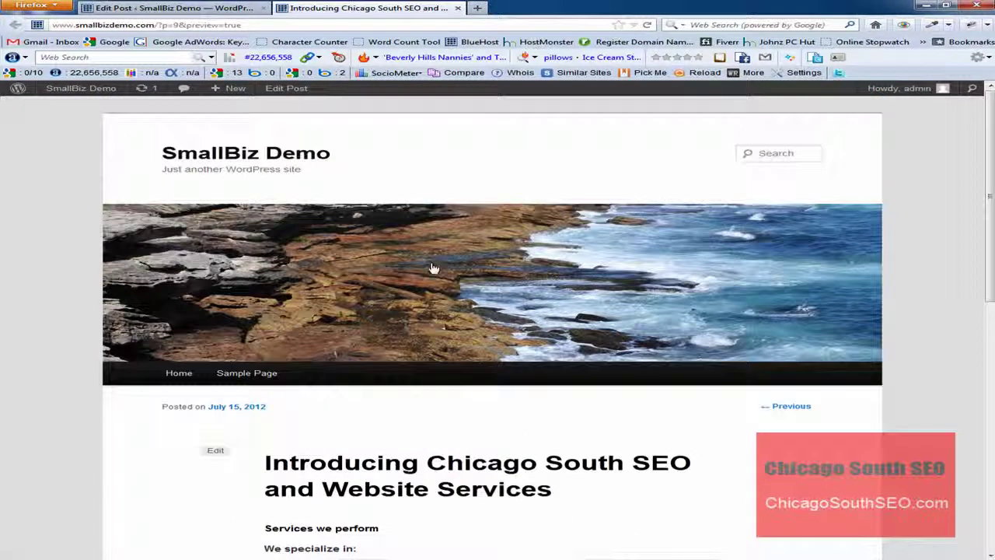
# Close the preview tab and publish the post from the editor
pyautogui.click(457, 9)
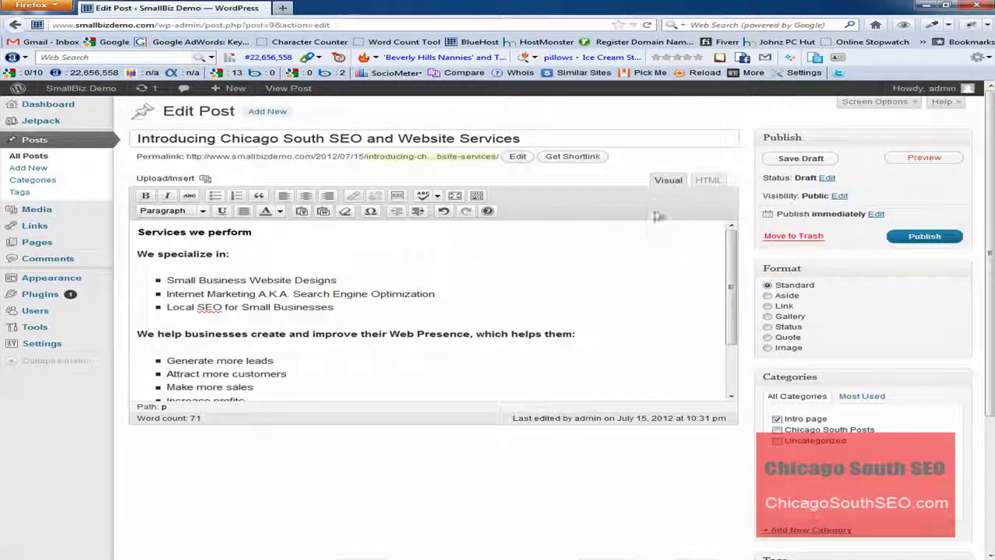
pyautogui.click(925, 237)
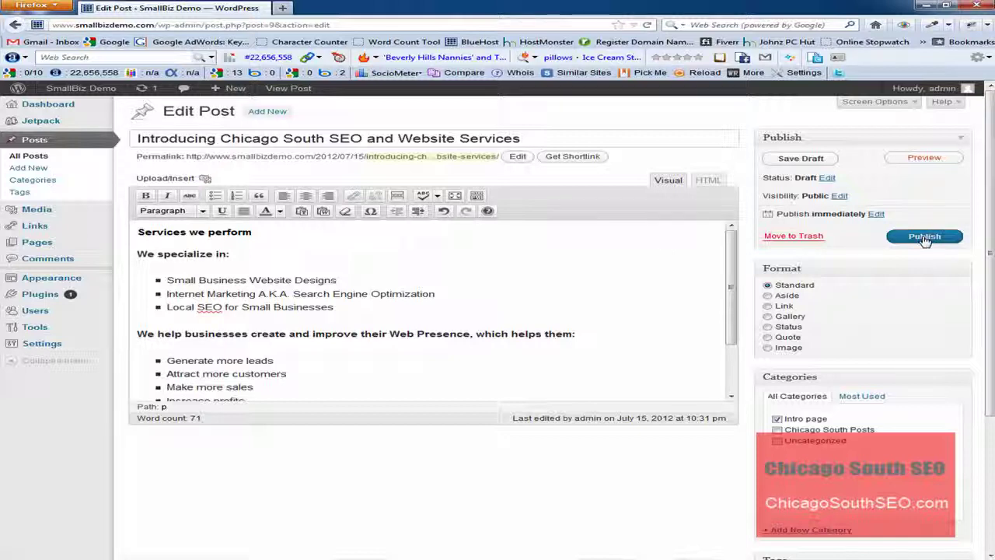